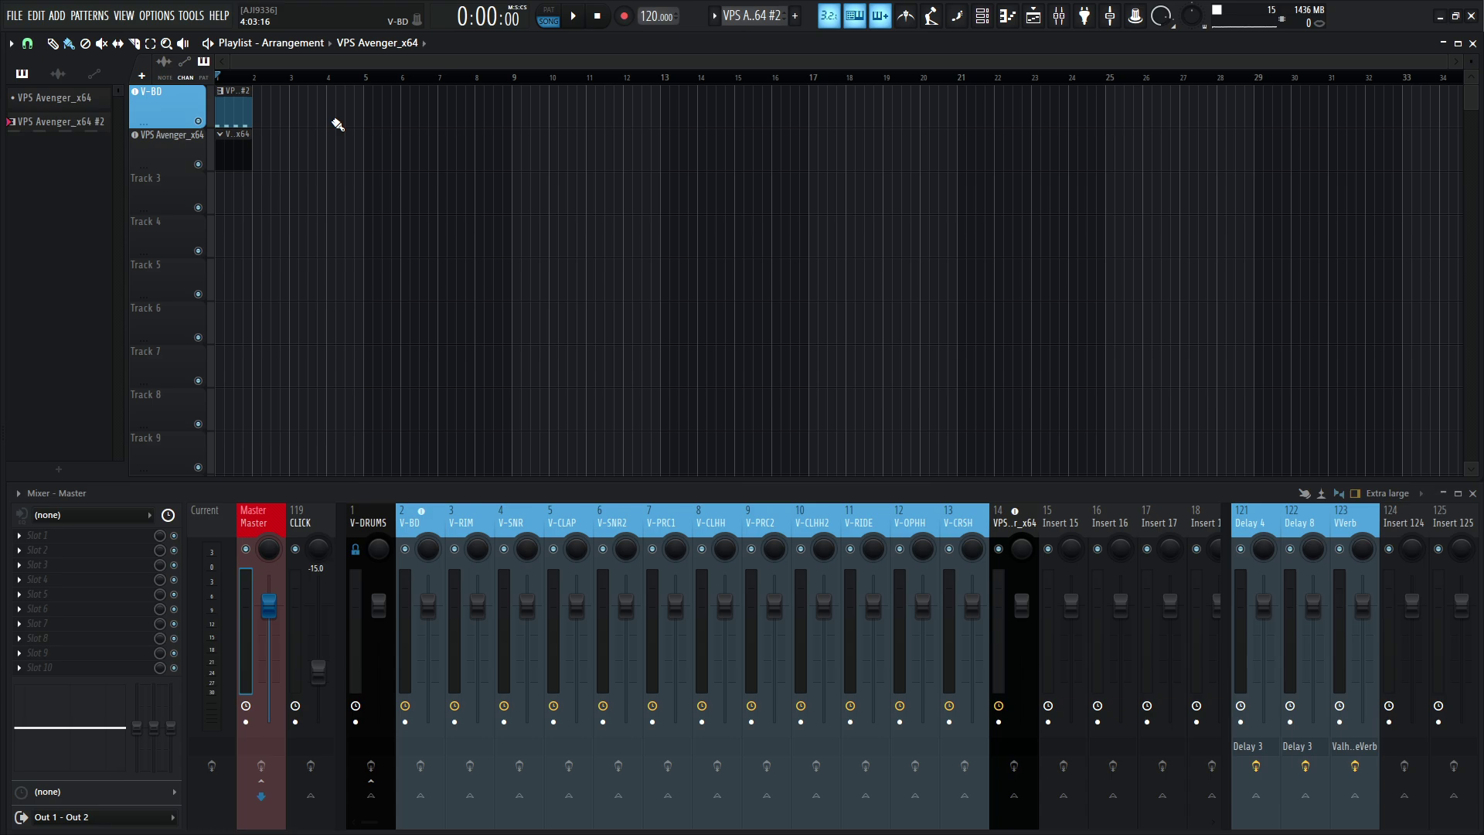
# Step: Open the V-BD instrument, show its Drums module with the separate kit slots, and play the pattern
pyautogui.click(164, 100)
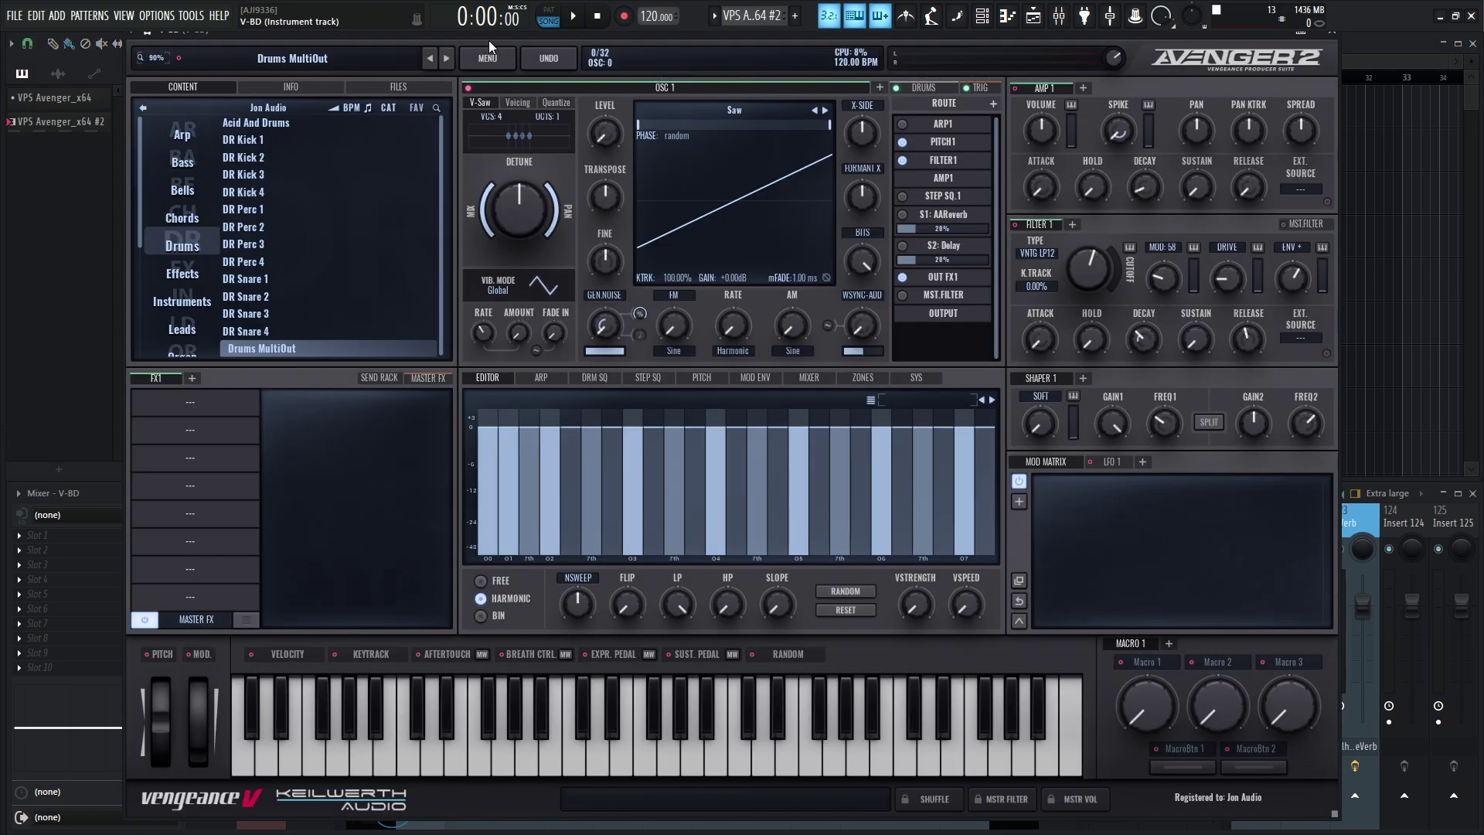
pyautogui.moveTo(488, 37); pyautogui.dragTo(581, 54)
pyautogui.click(992, 110)
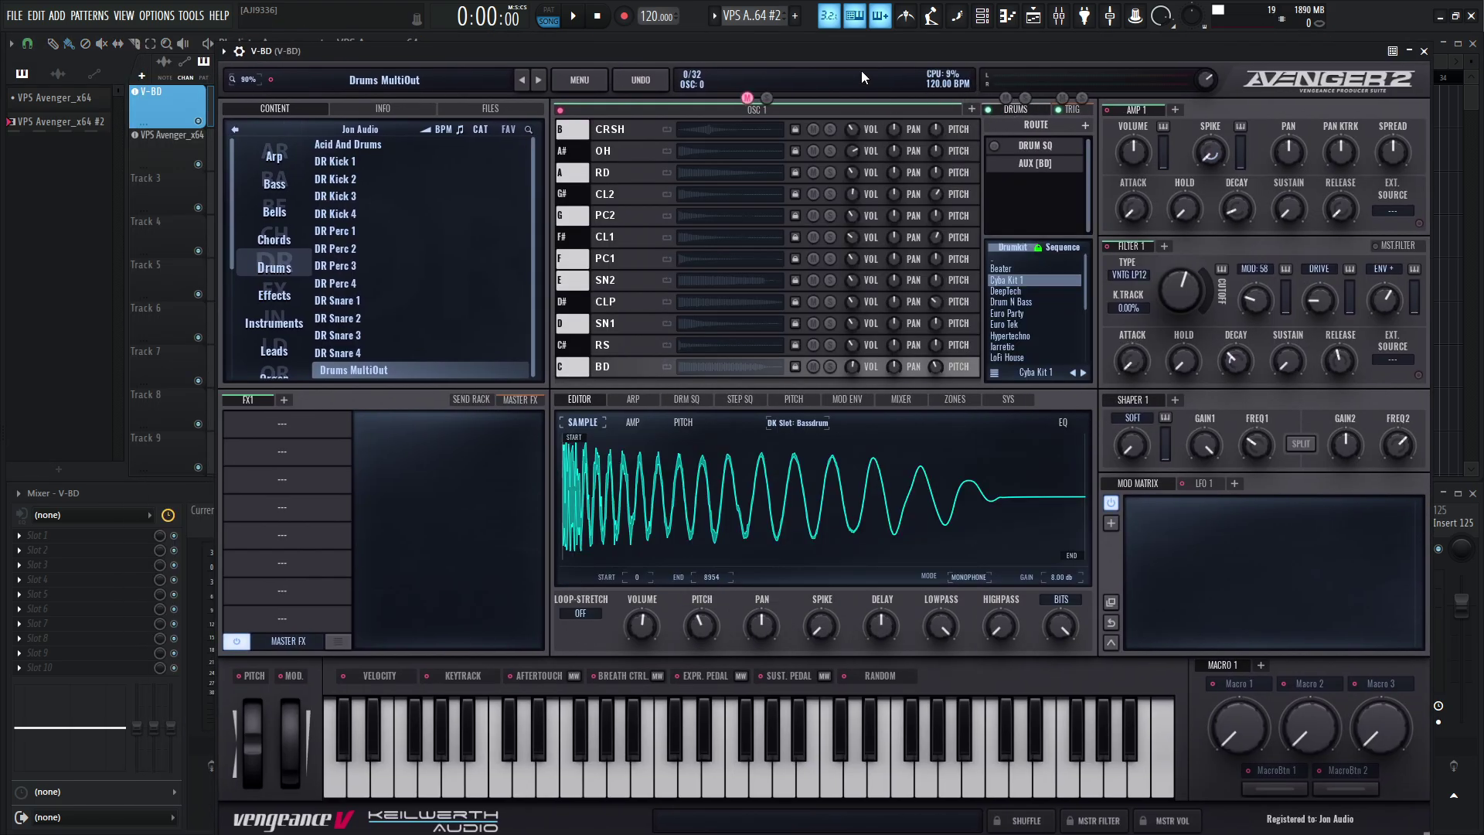
pyautogui.moveTo(813, 53); pyautogui.dragTo(867, 58)
pyautogui.press('space')
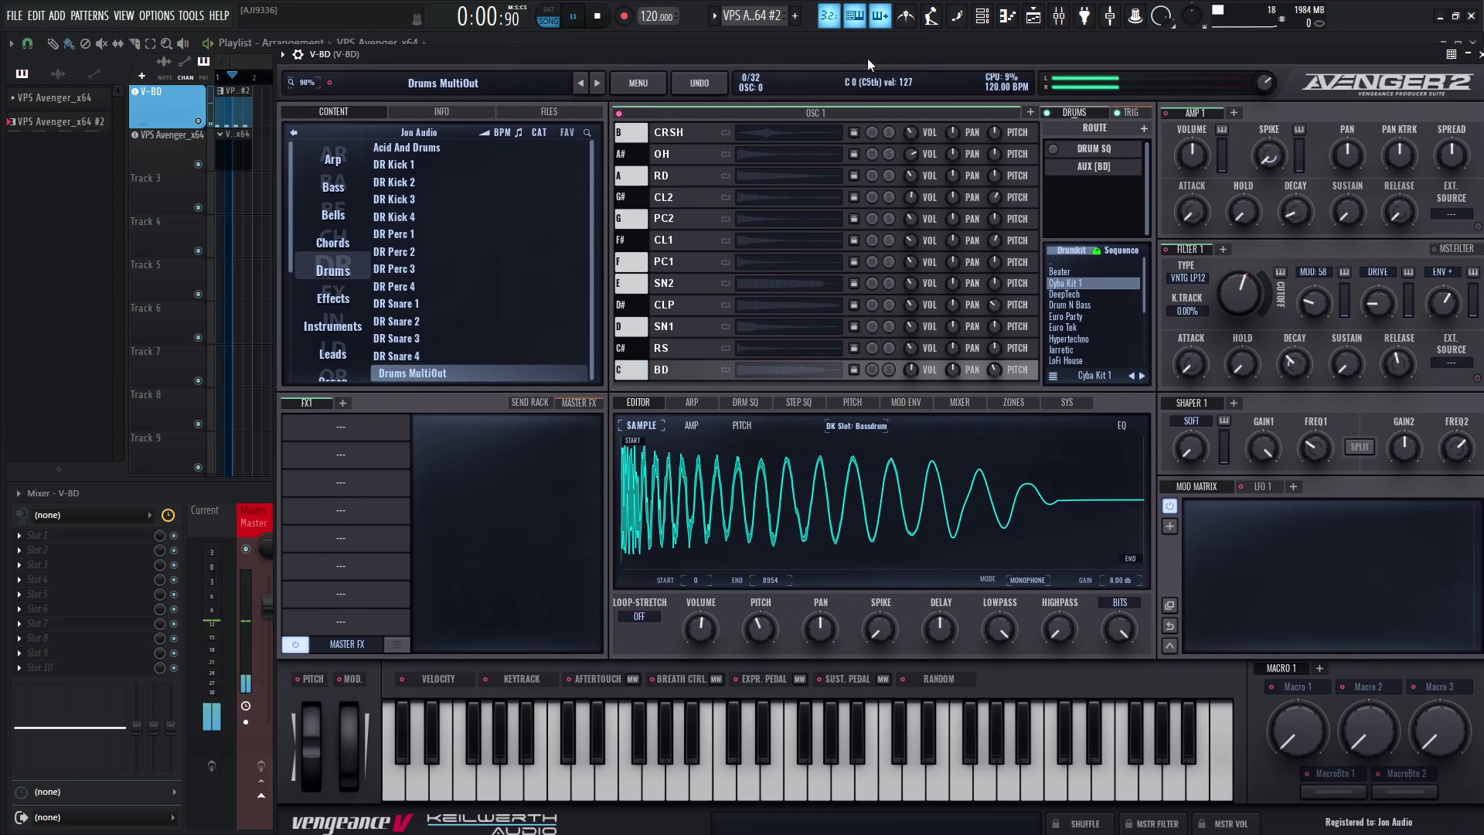
pyautogui.press('space')
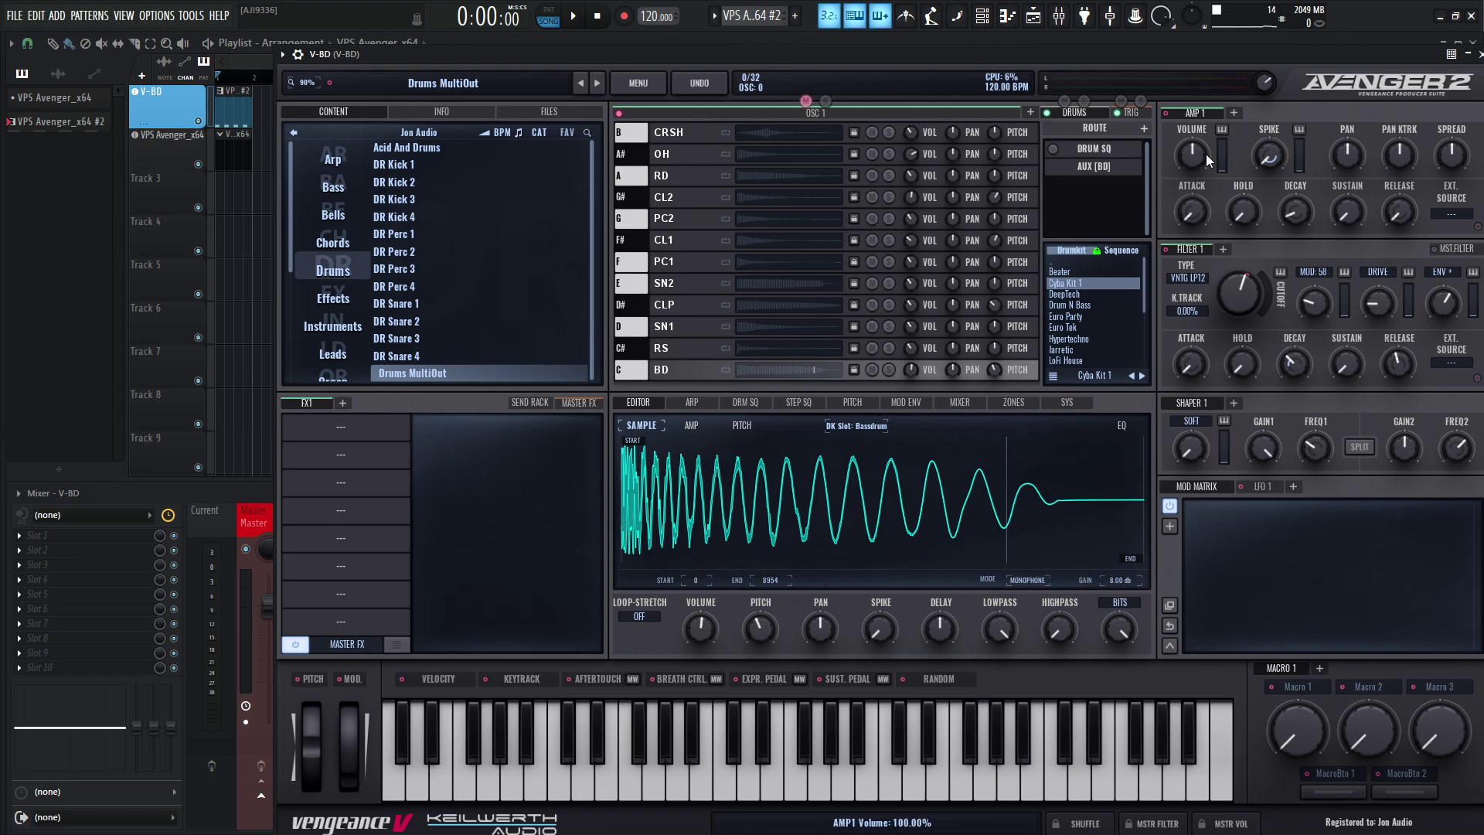
# Step: Add D3 snare notes on beats two and four in V-BD's piano roll and play the pattern
pyautogui.press('F7')
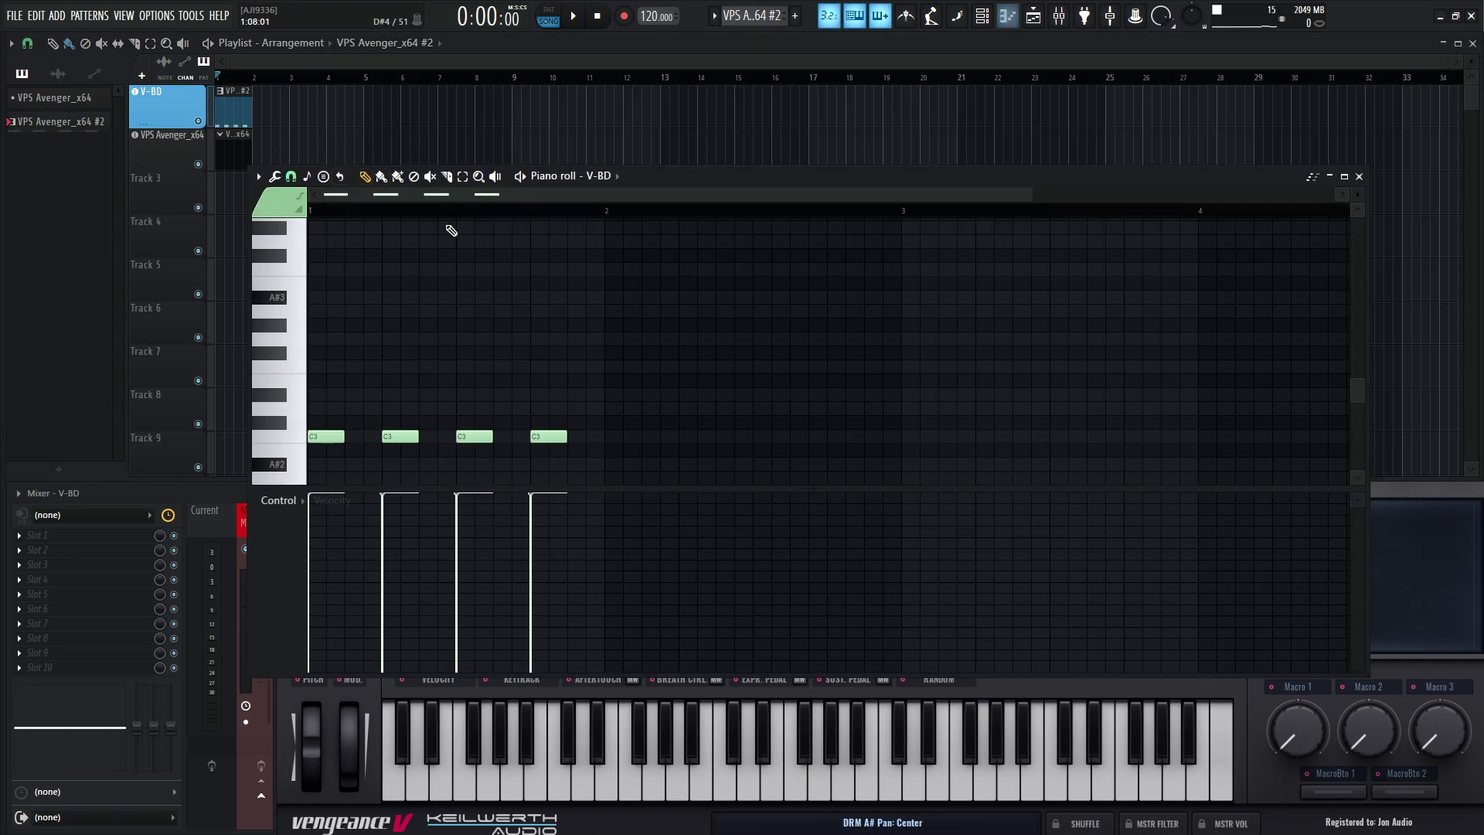
pyautogui.click(400, 408)
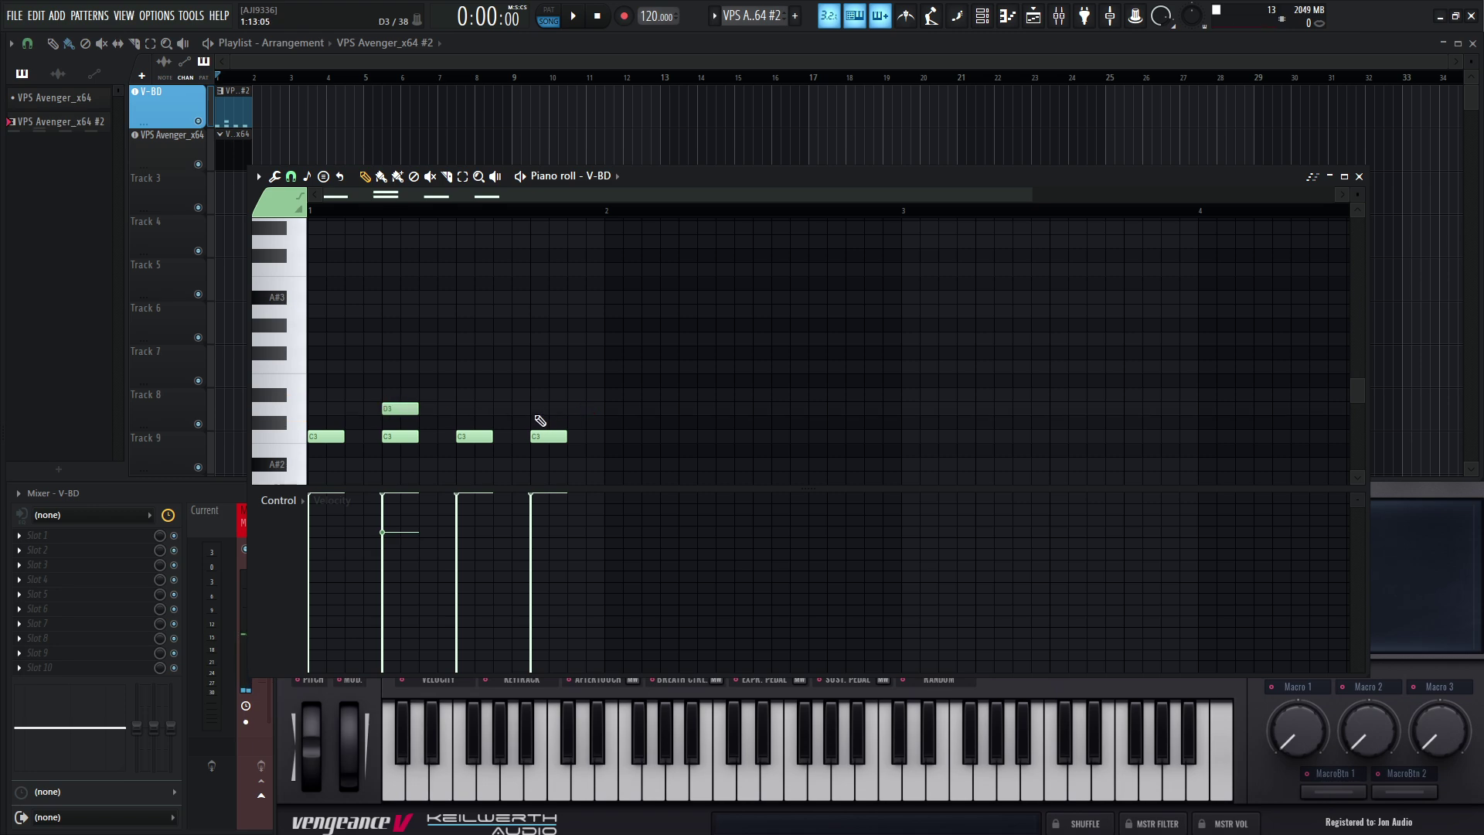
pyautogui.click(539, 409)
pyautogui.press('space')
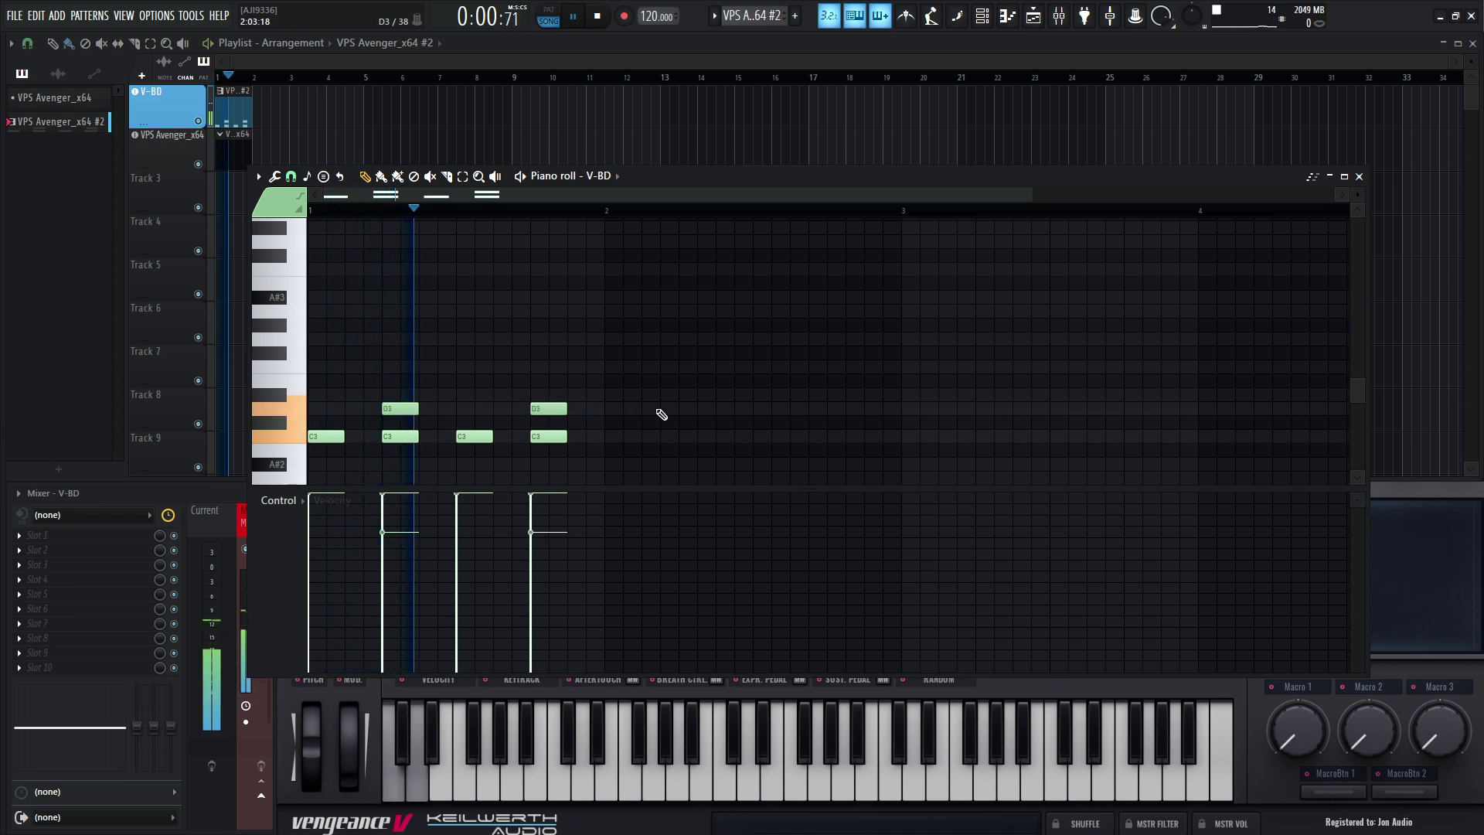
pyautogui.press('space')
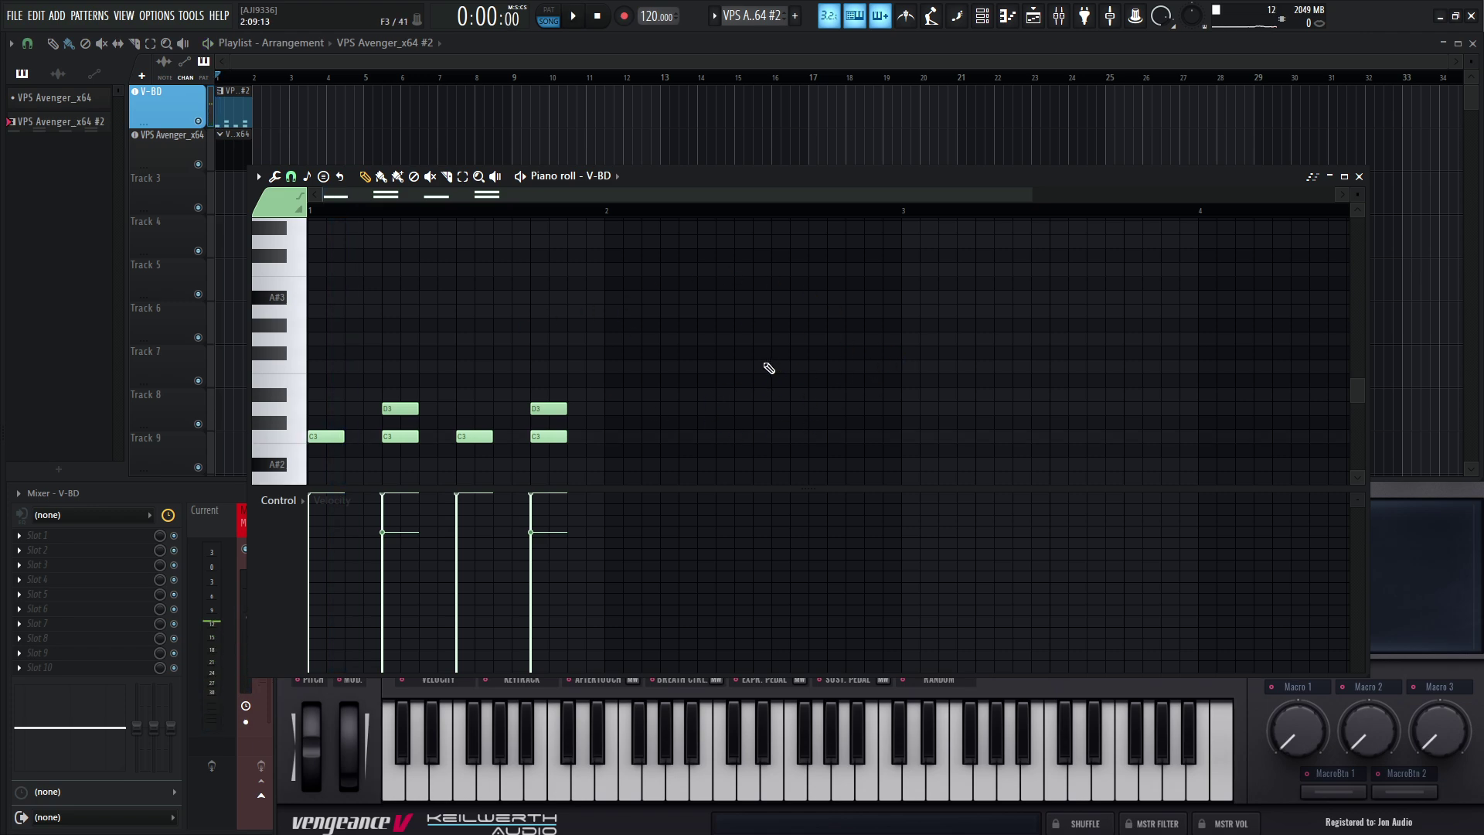
pyautogui.press('space')
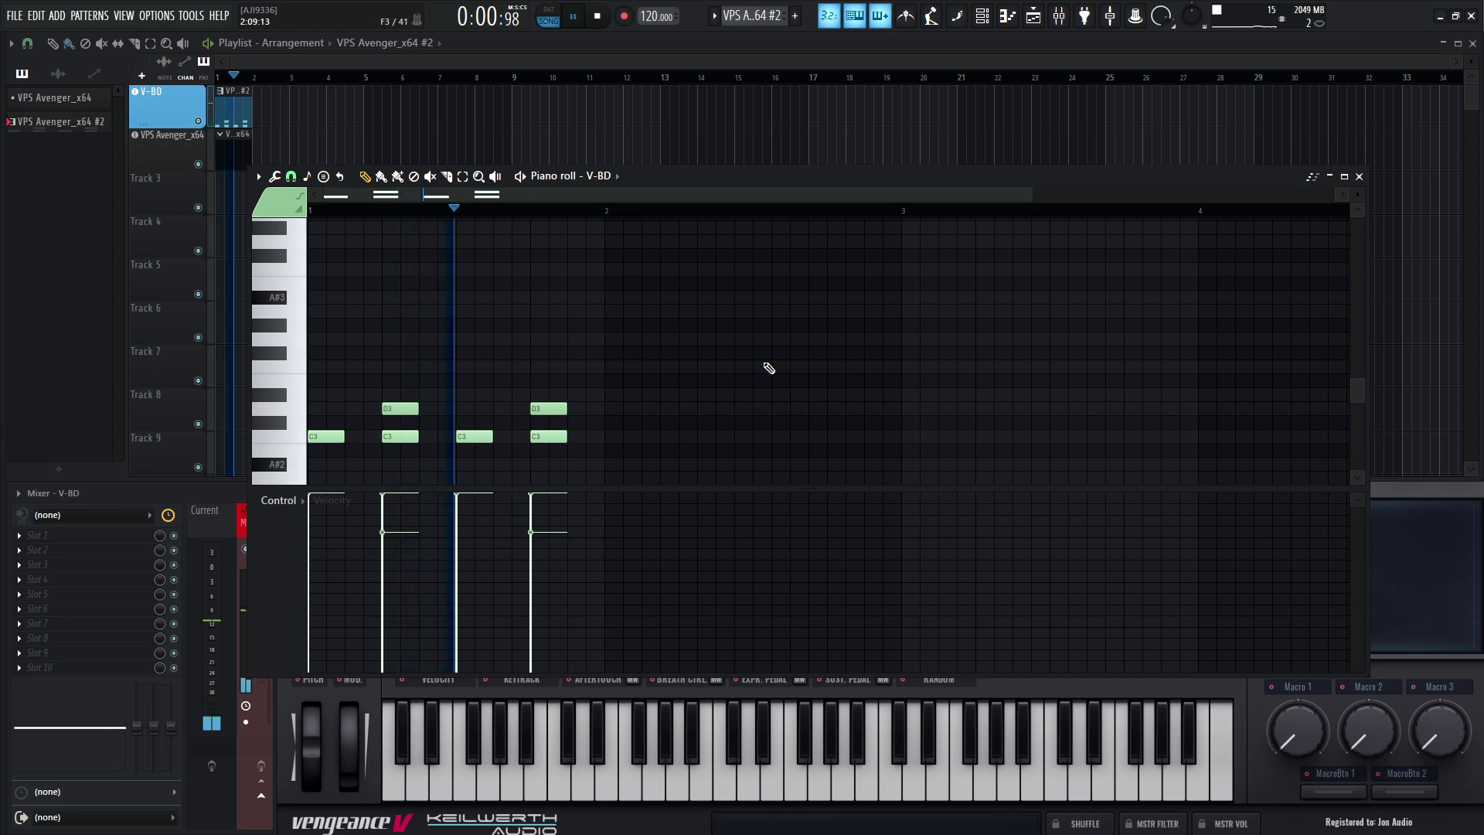
pyautogui.press('space')
# Step: Audition the kit's other drum sounds around G3 from the V-BD piano roll keyboard
pyautogui.press('b')
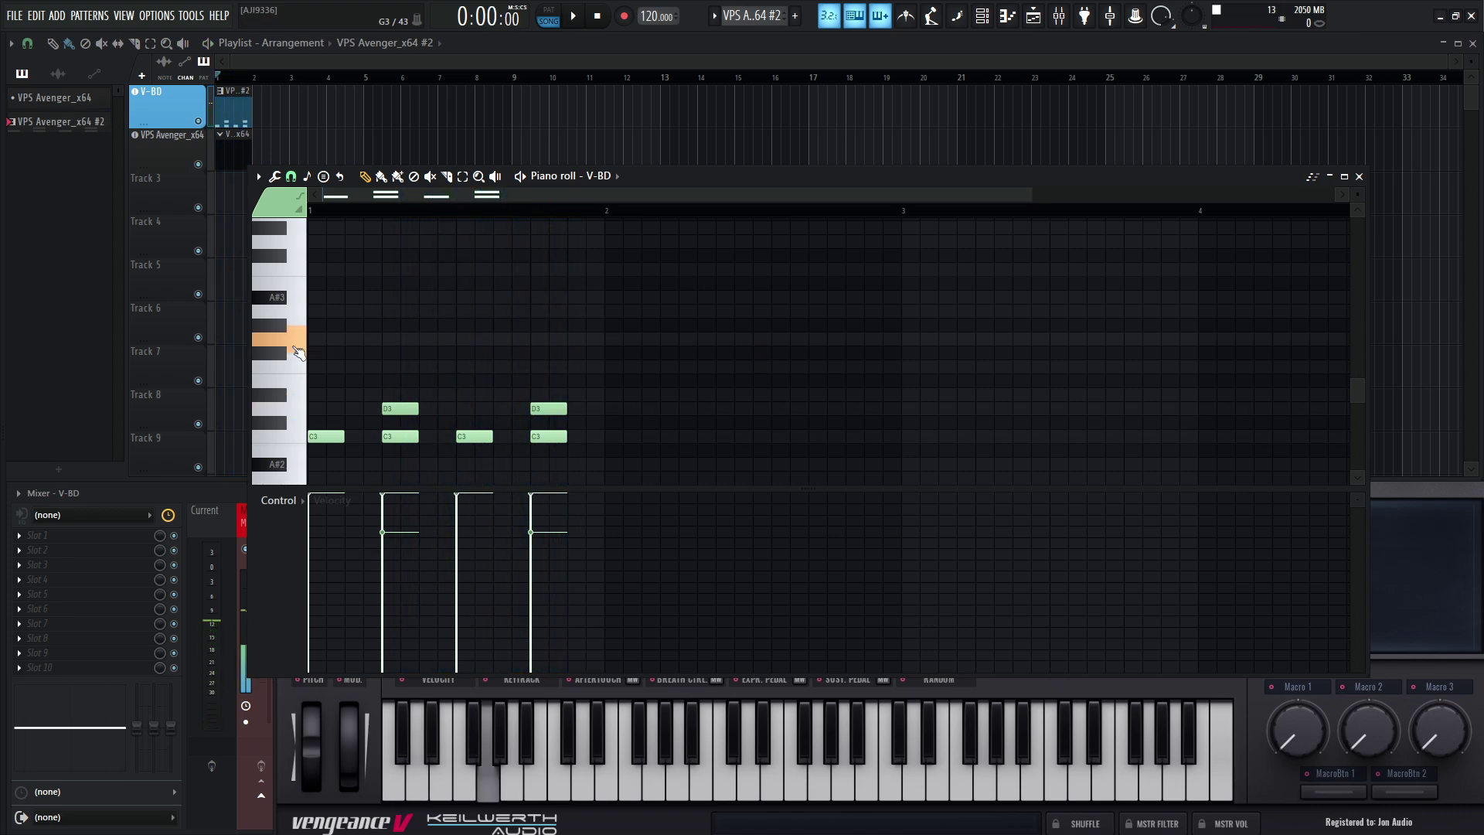
pyautogui.press('n')
pyautogui.press('b')
pyautogui.press('v')
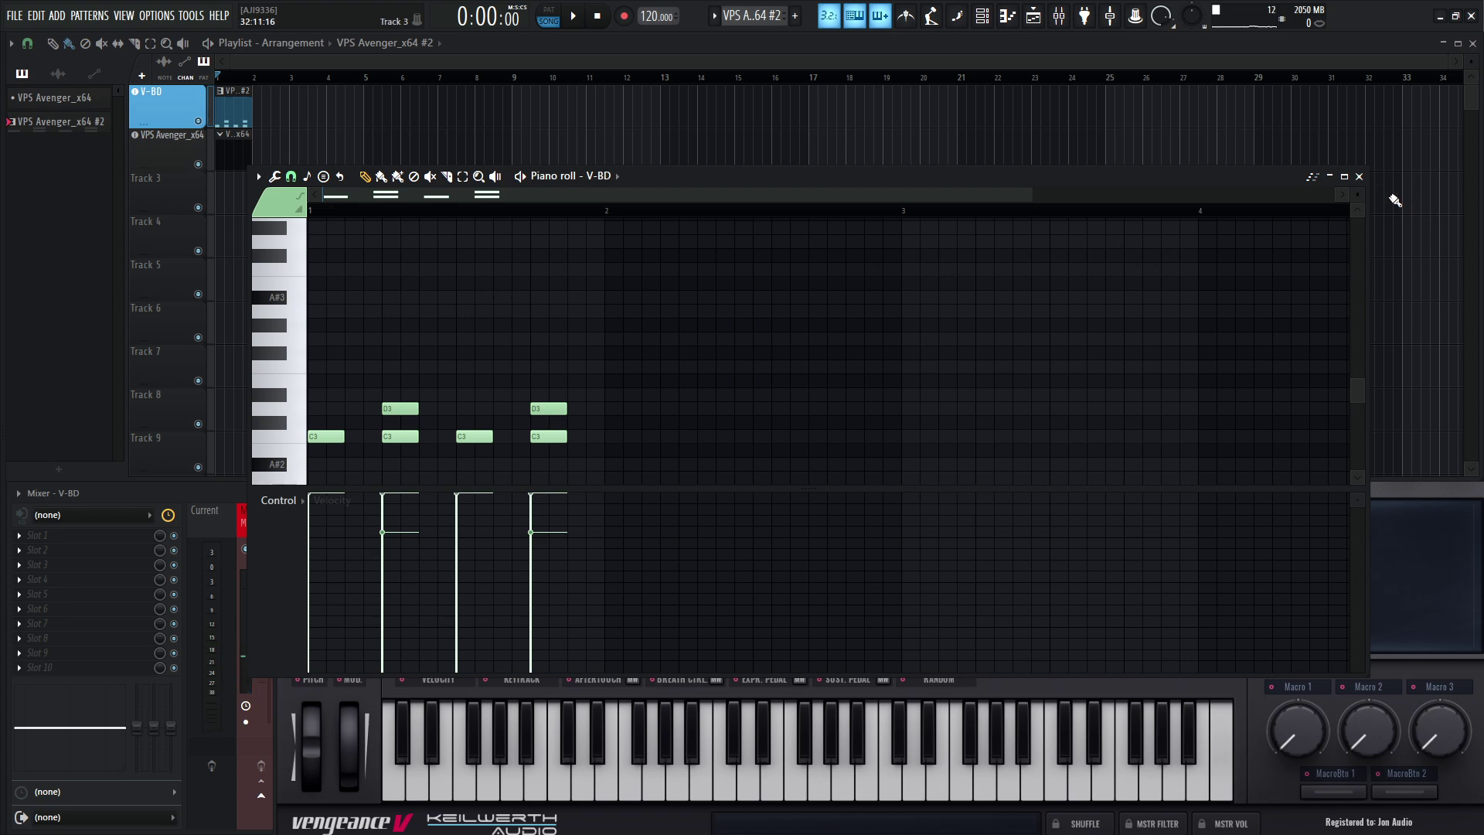
# Step: Bring up the mixer and play the pattern to check which drum tracks receive signal
pyautogui.press('F9')
pyautogui.press('space')
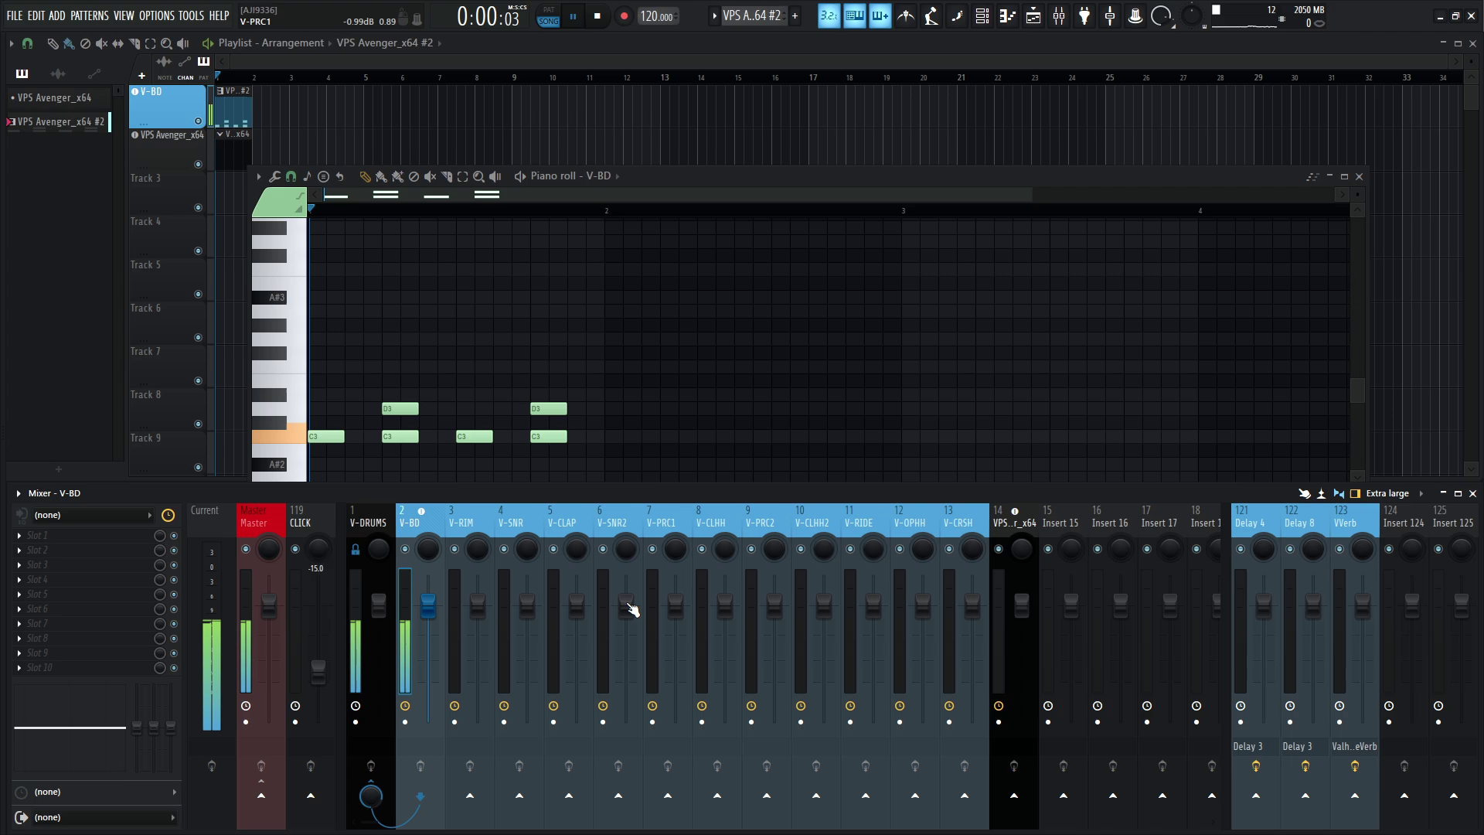
pyautogui.press('space')
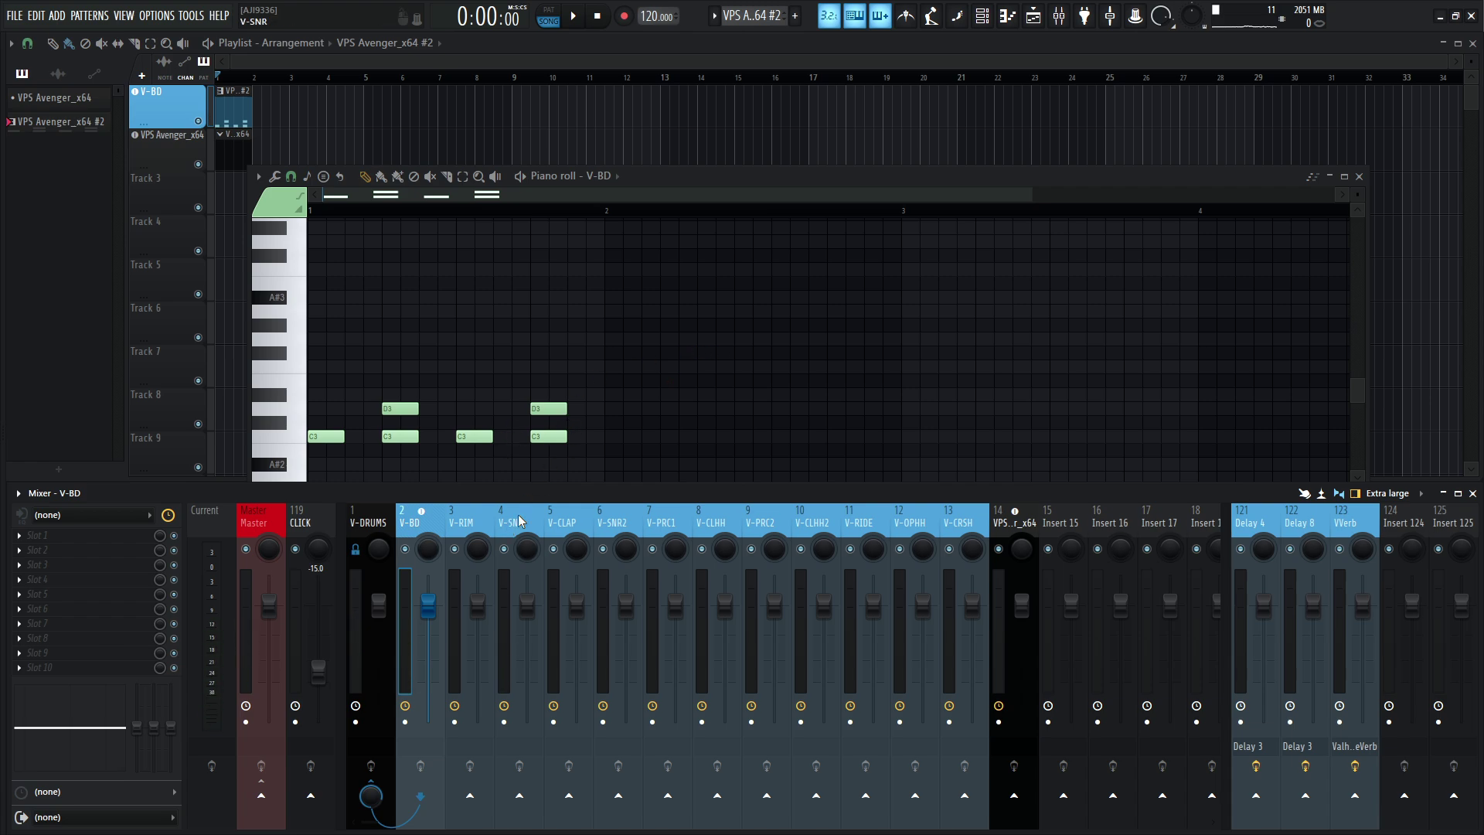
# Step: Try sending the V-SNR mixer track to VVerb at 91% during playback, and remove the send
pyautogui.click(519, 521)
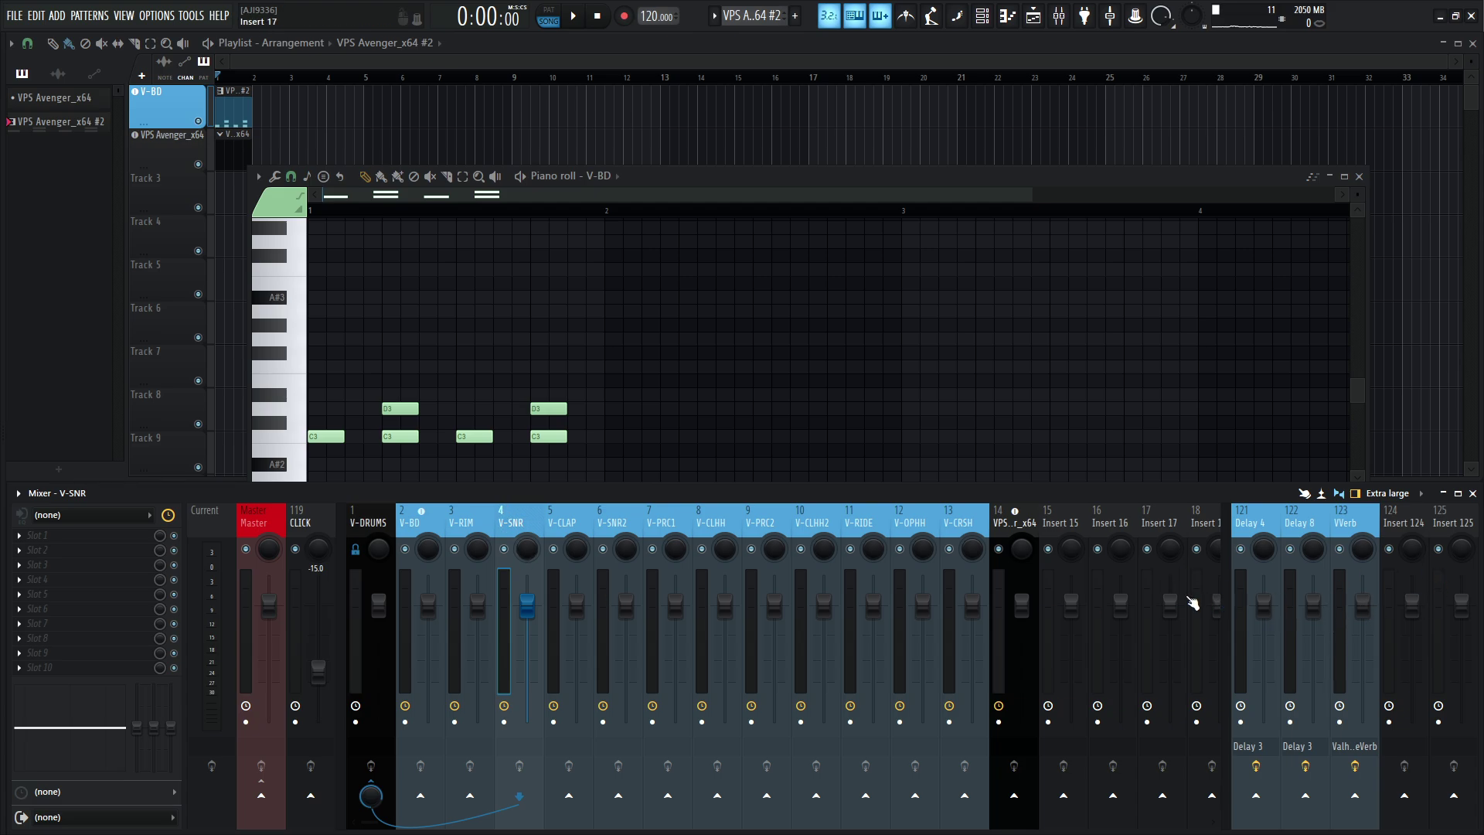
pyautogui.click(1352, 796)
pyautogui.press('space')
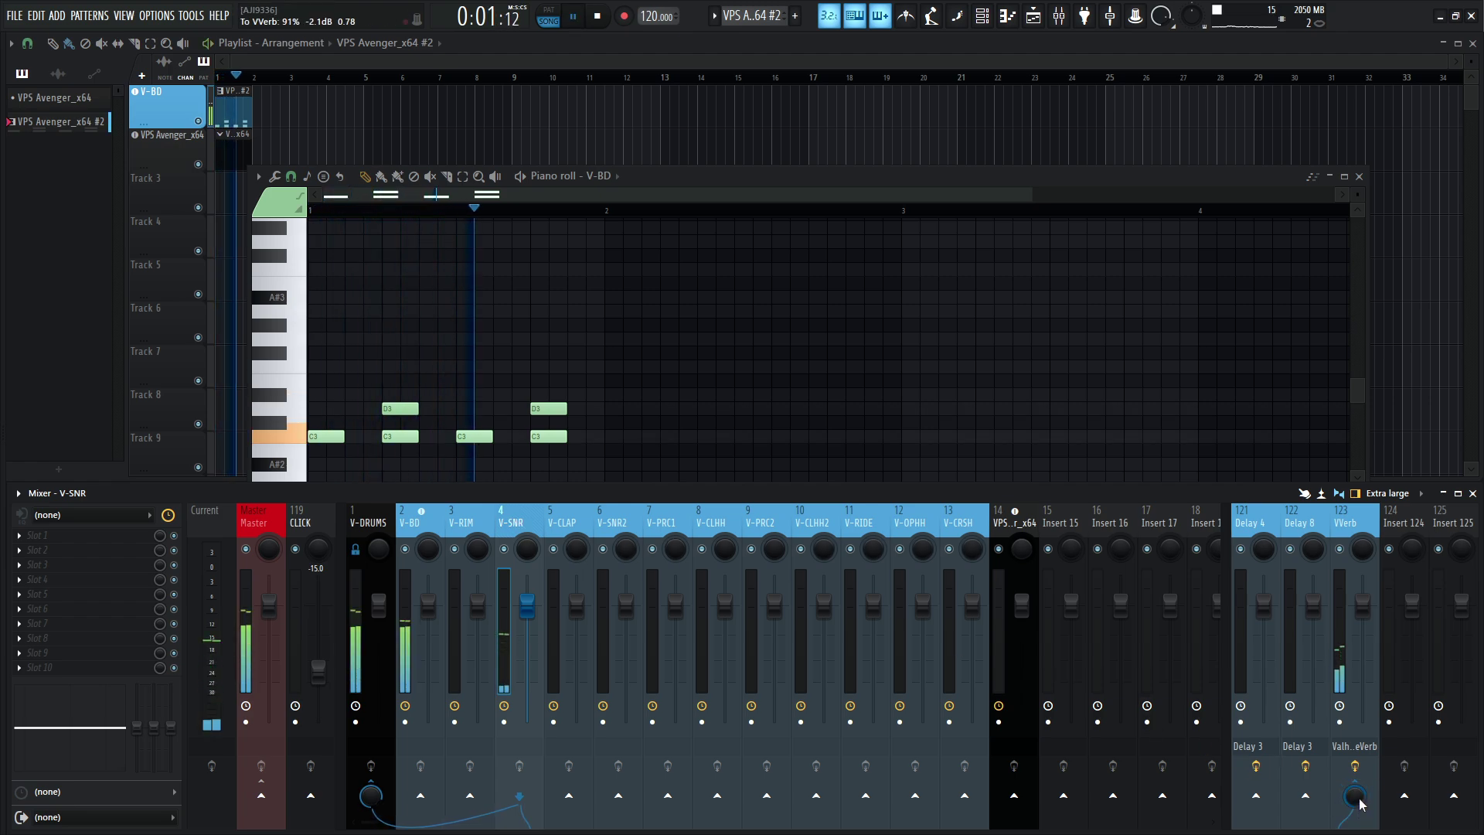
pyautogui.press('space')
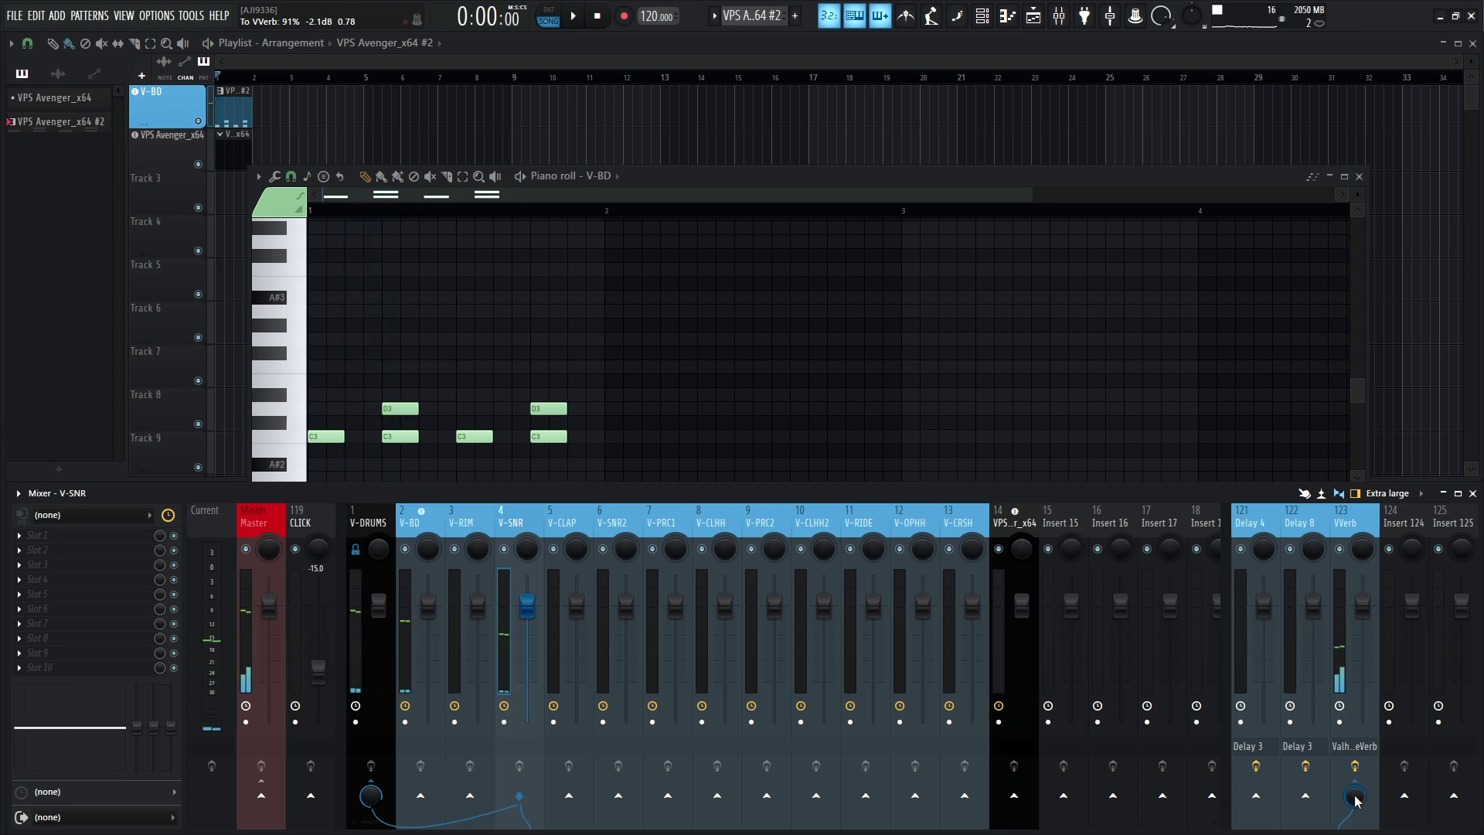
pyautogui.click(1354, 791)
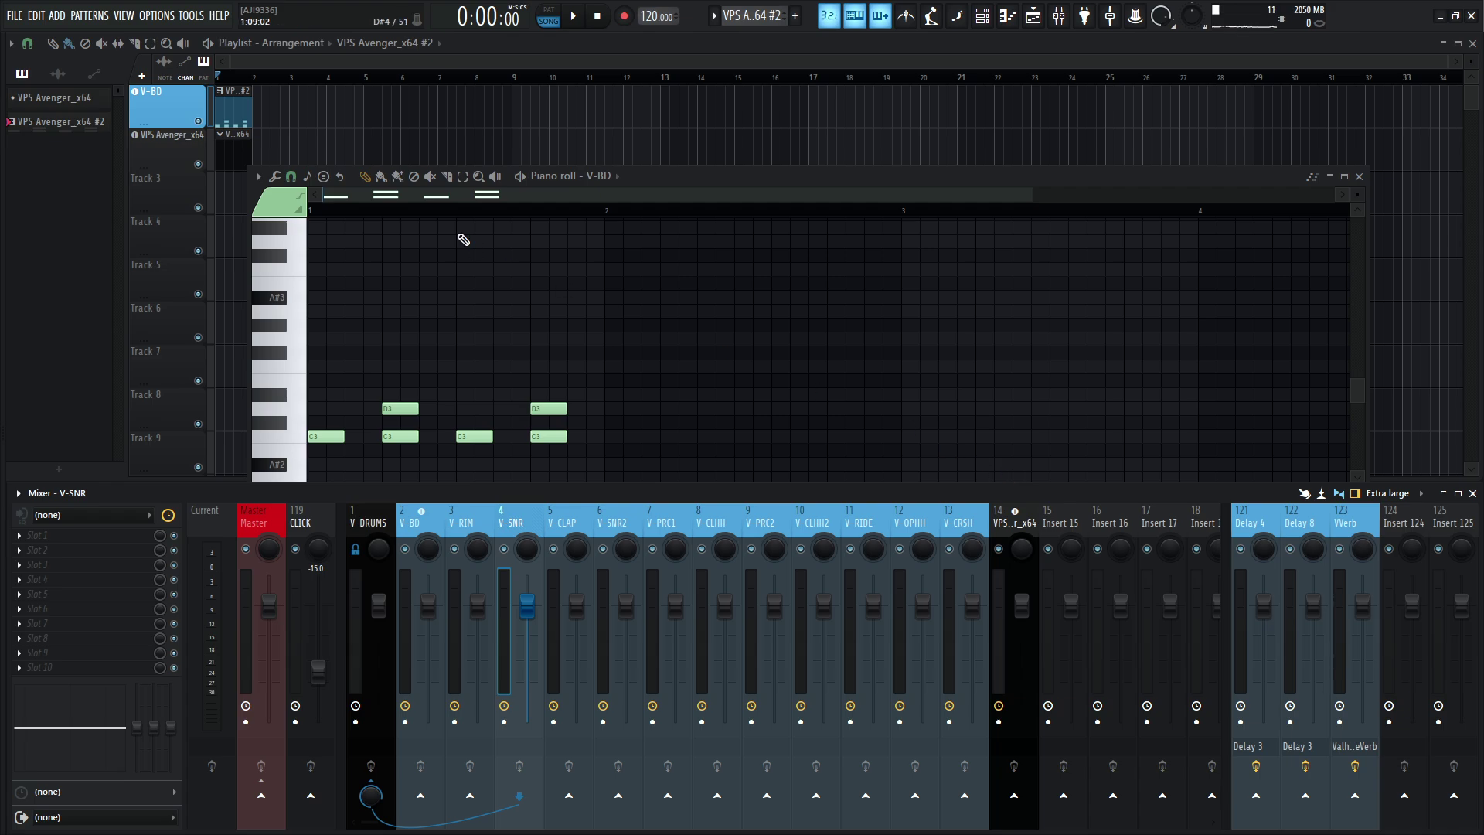
# Step: Add the SFX1: AAReverb send to the SN1 slot's route in V-BD, raise its amount, and play the pattern
pyautogui.click(167, 100)
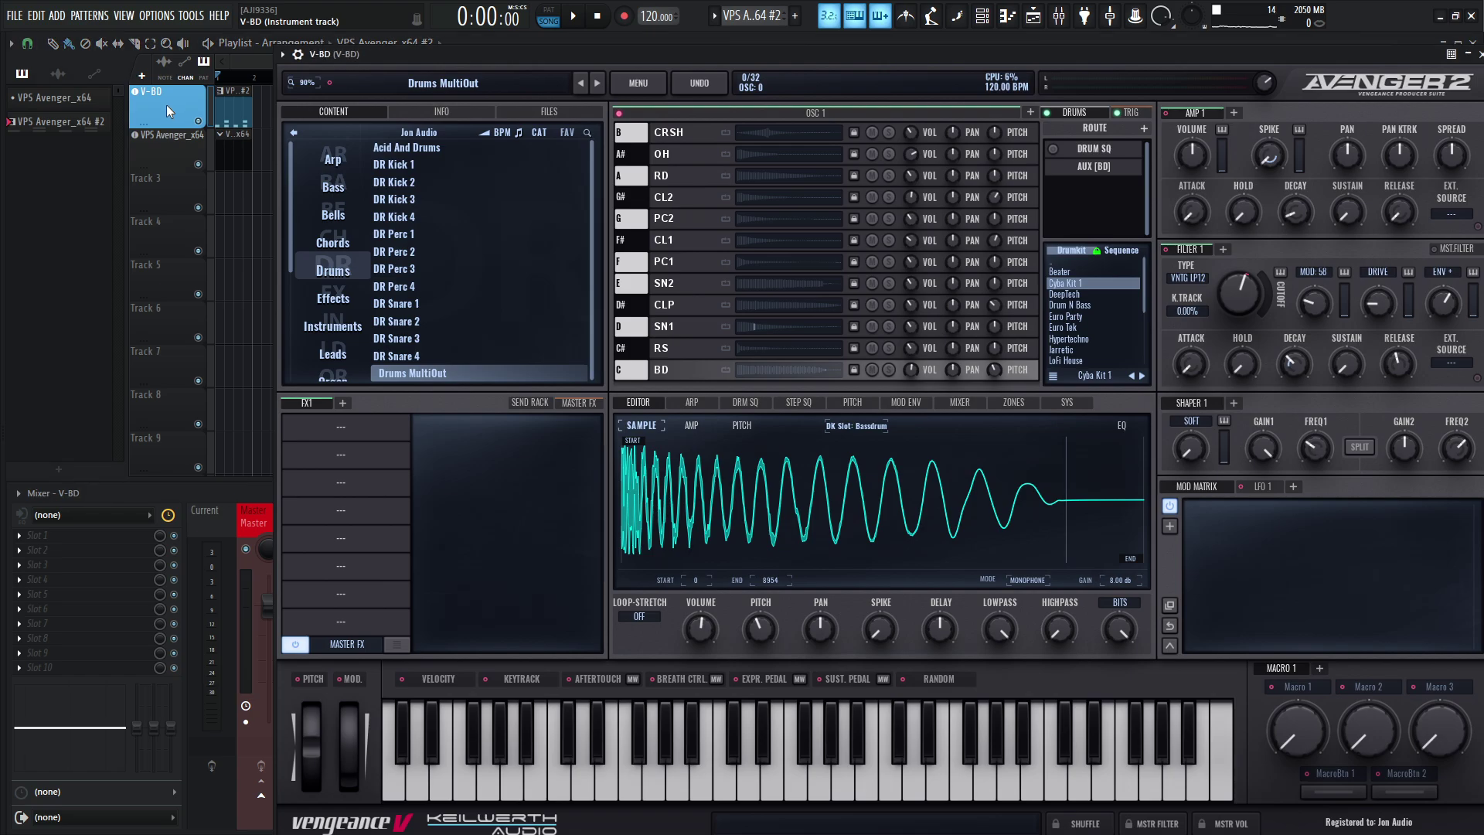
pyautogui.click(698, 331)
pyautogui.click(1138, 148)
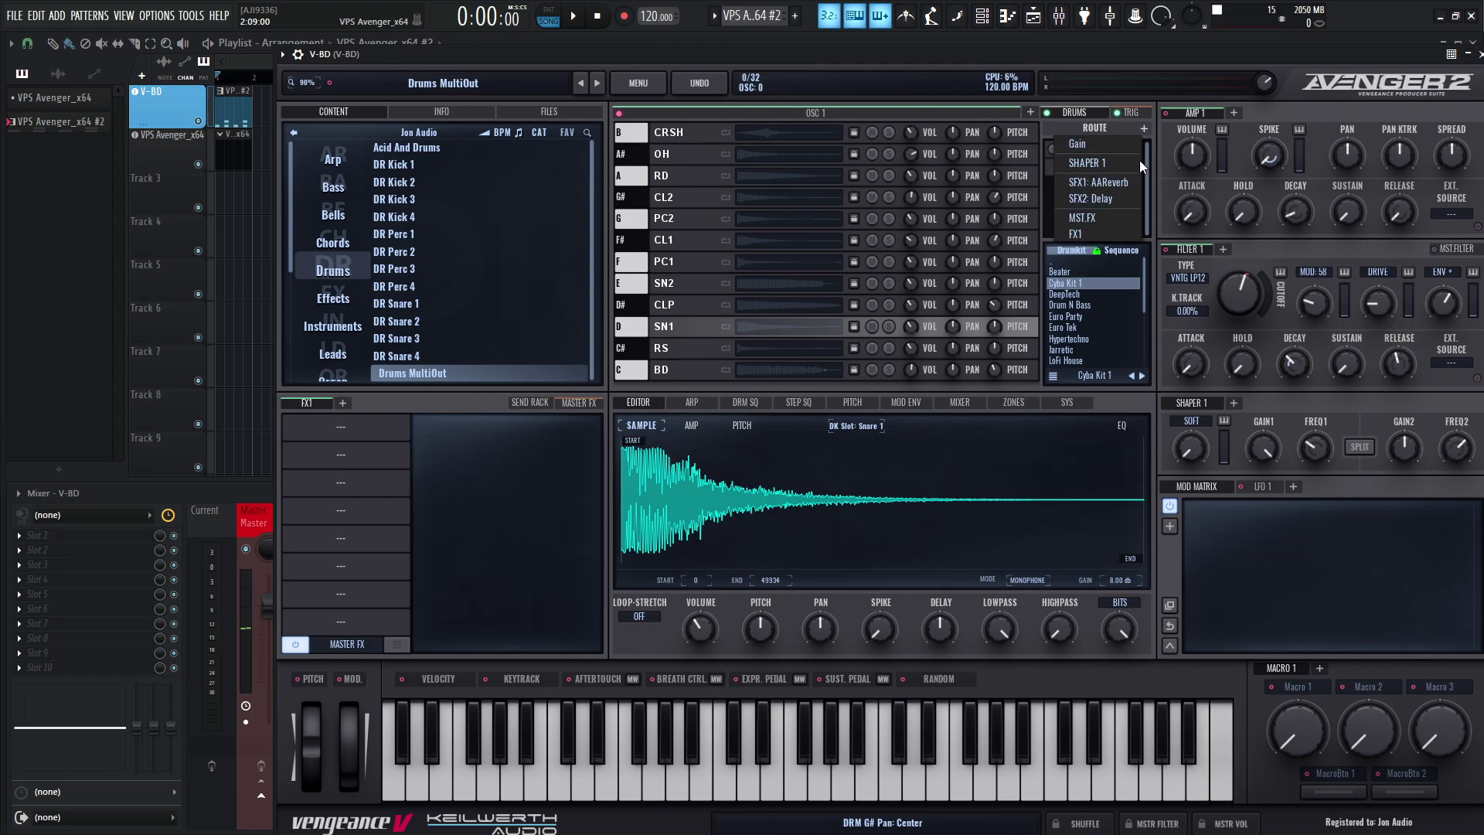
pyautogui.click(1099, 183)
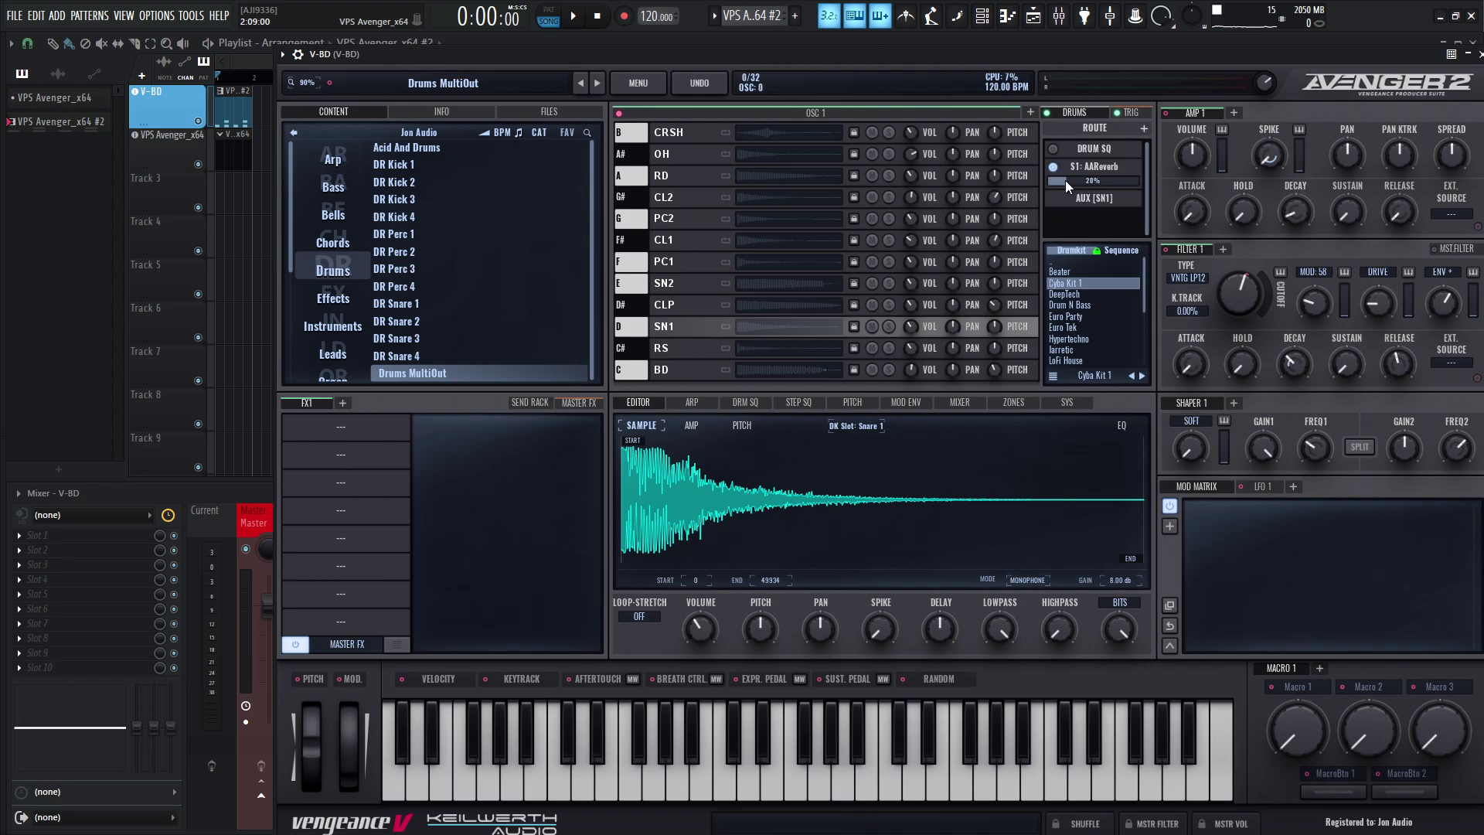
pyautogui.moveTo(1065, 180); pyautogui.dragTo(1097, 182)
pyautogui.press('space')
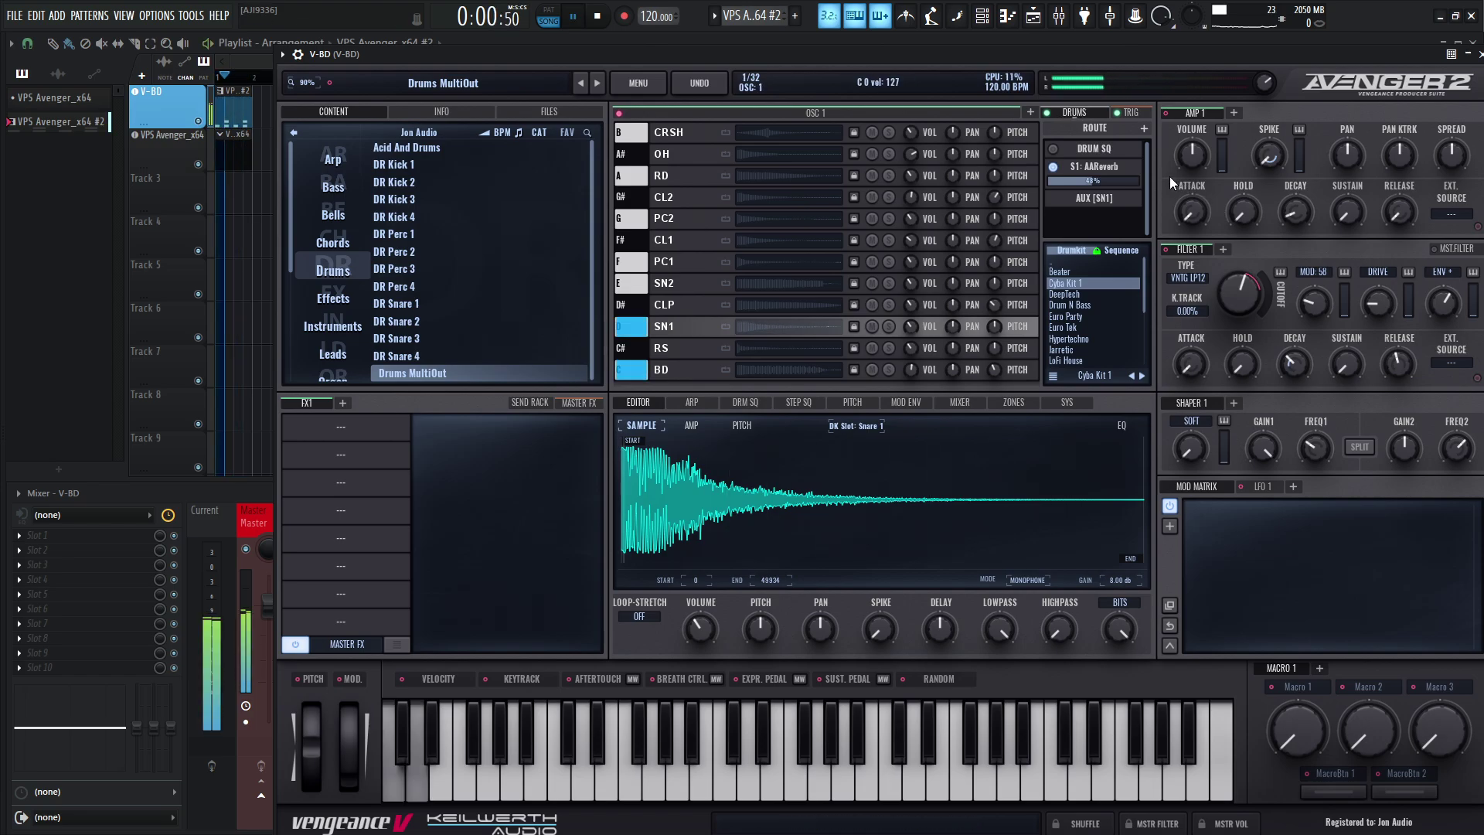
pyautogui.press('space')
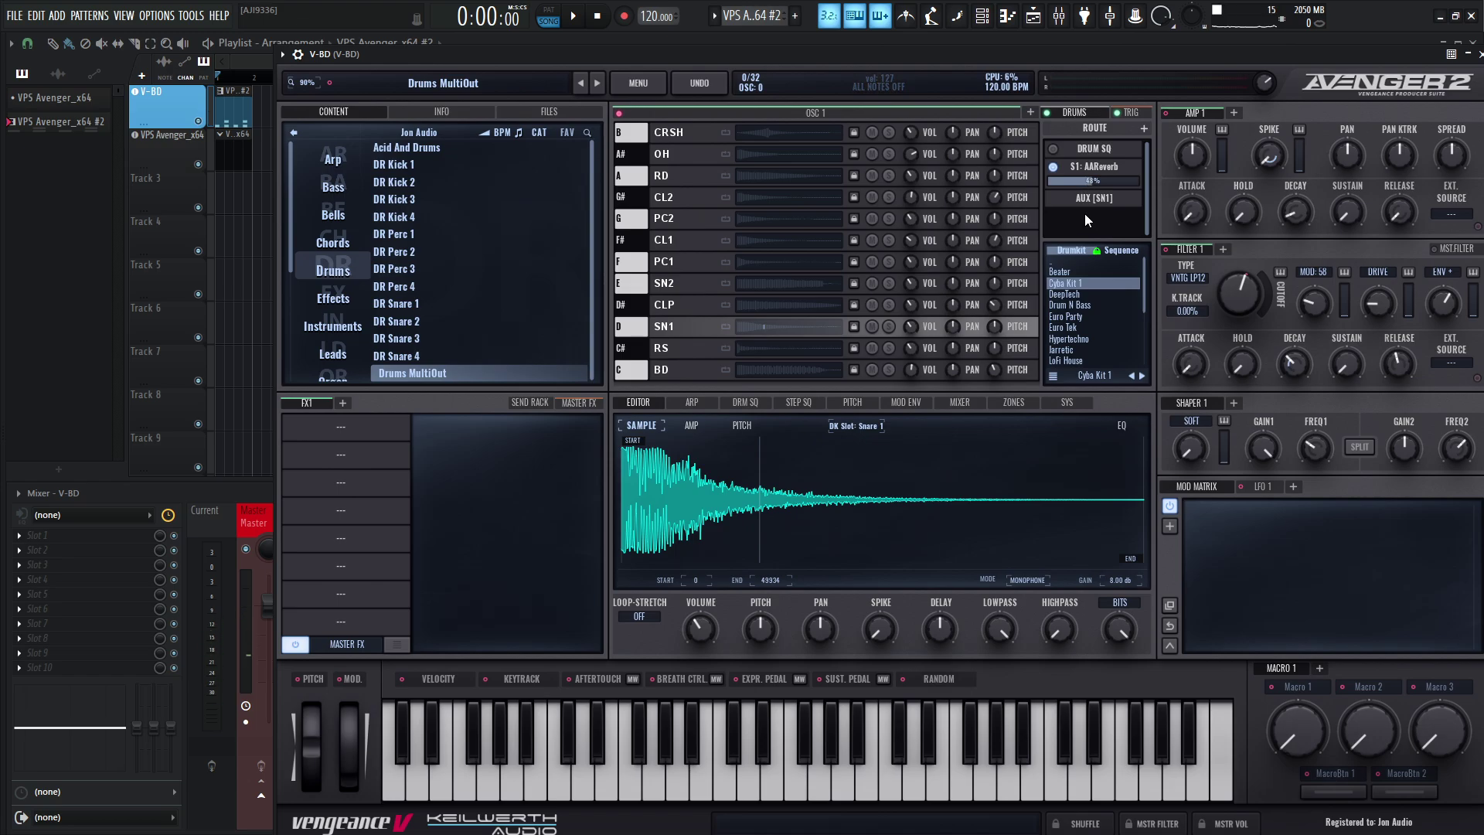
# Step: Look at the drum and VVerb send tracks in the mixer and return to the V-BD instrument
pyautogui.press('F9')
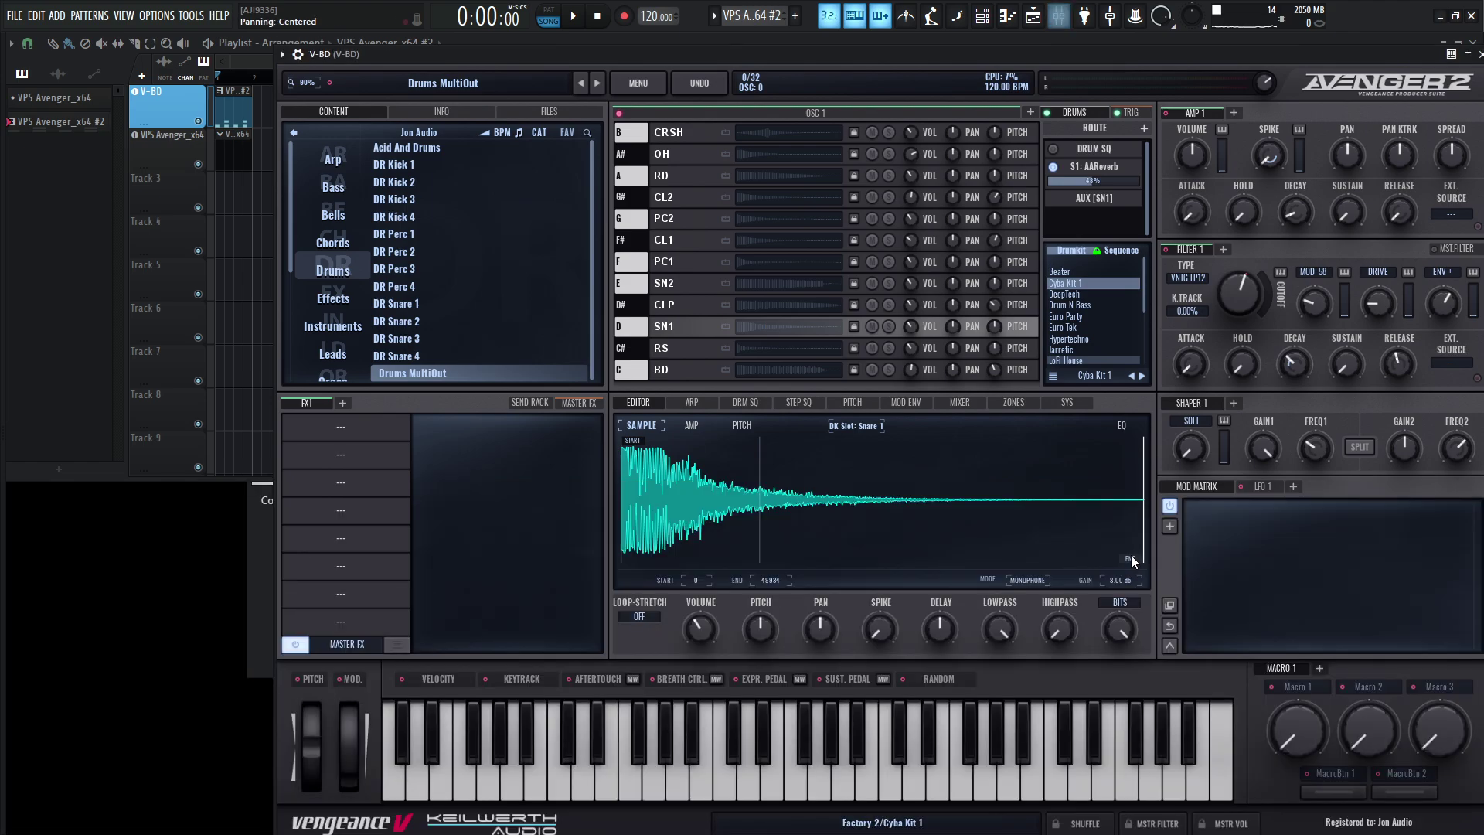
pyautogui.press('F9')
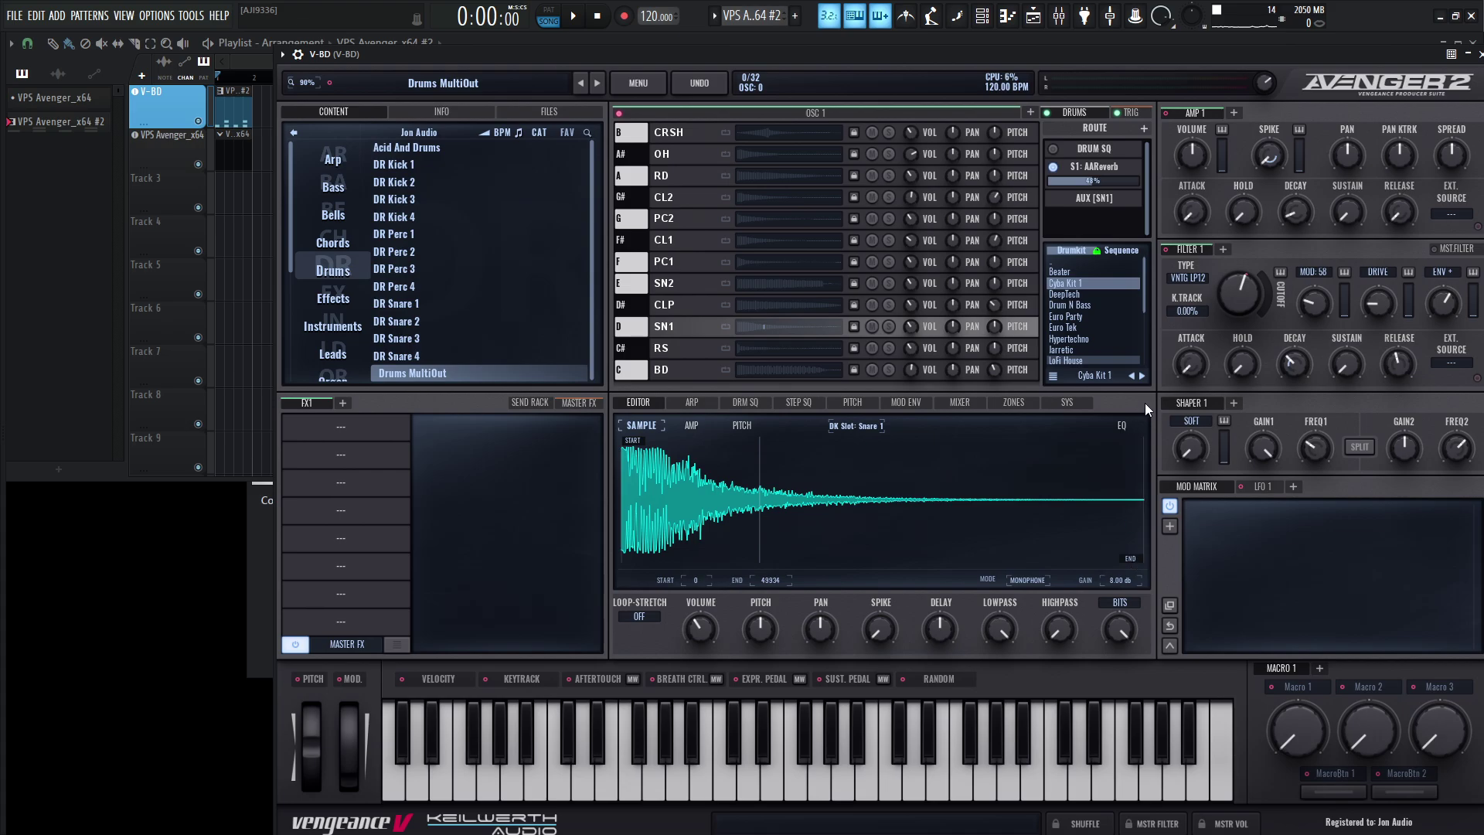
pyautogui.press('F9')
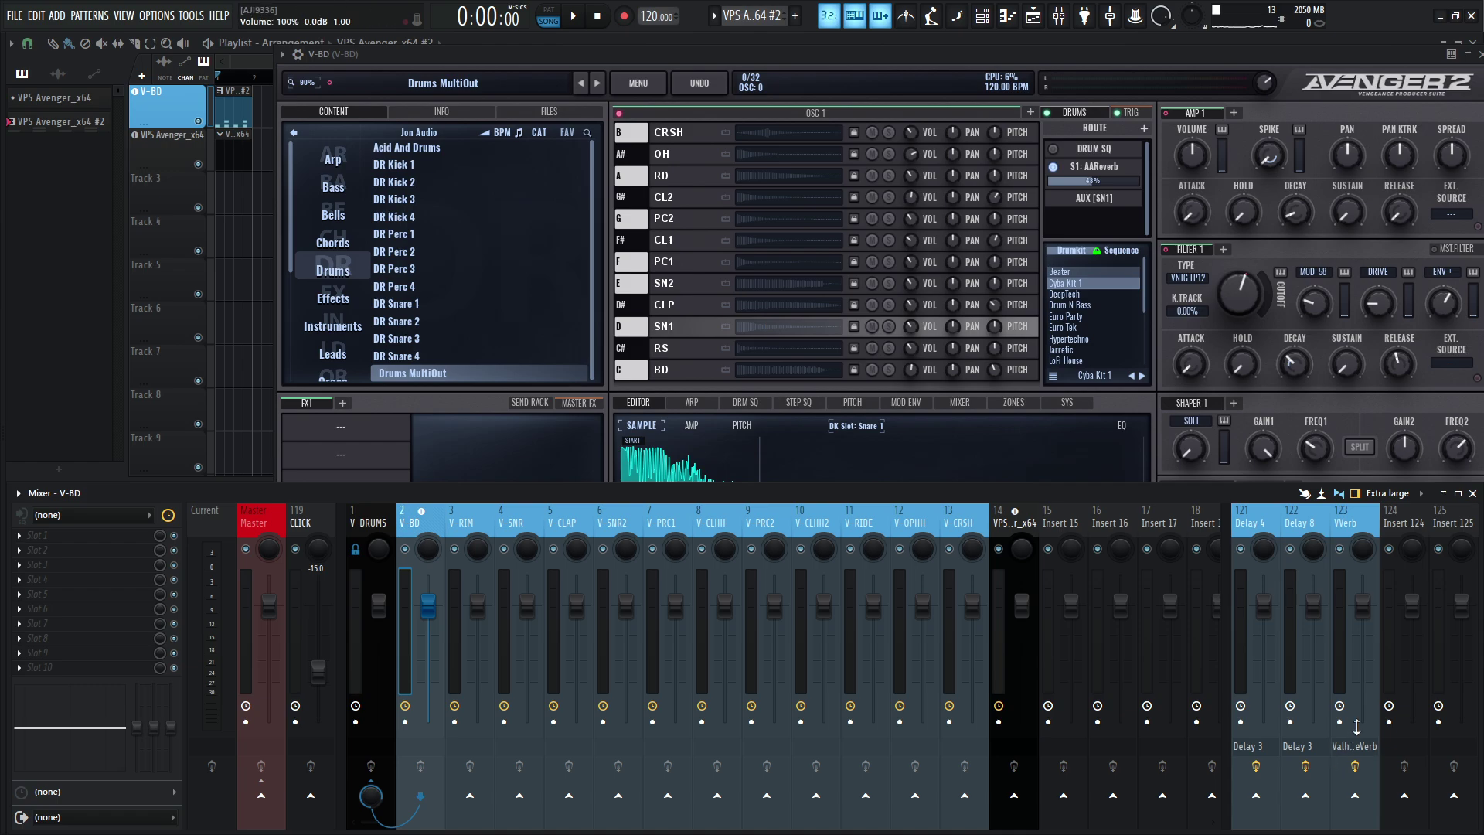
pyautogui.click(1119, 402)
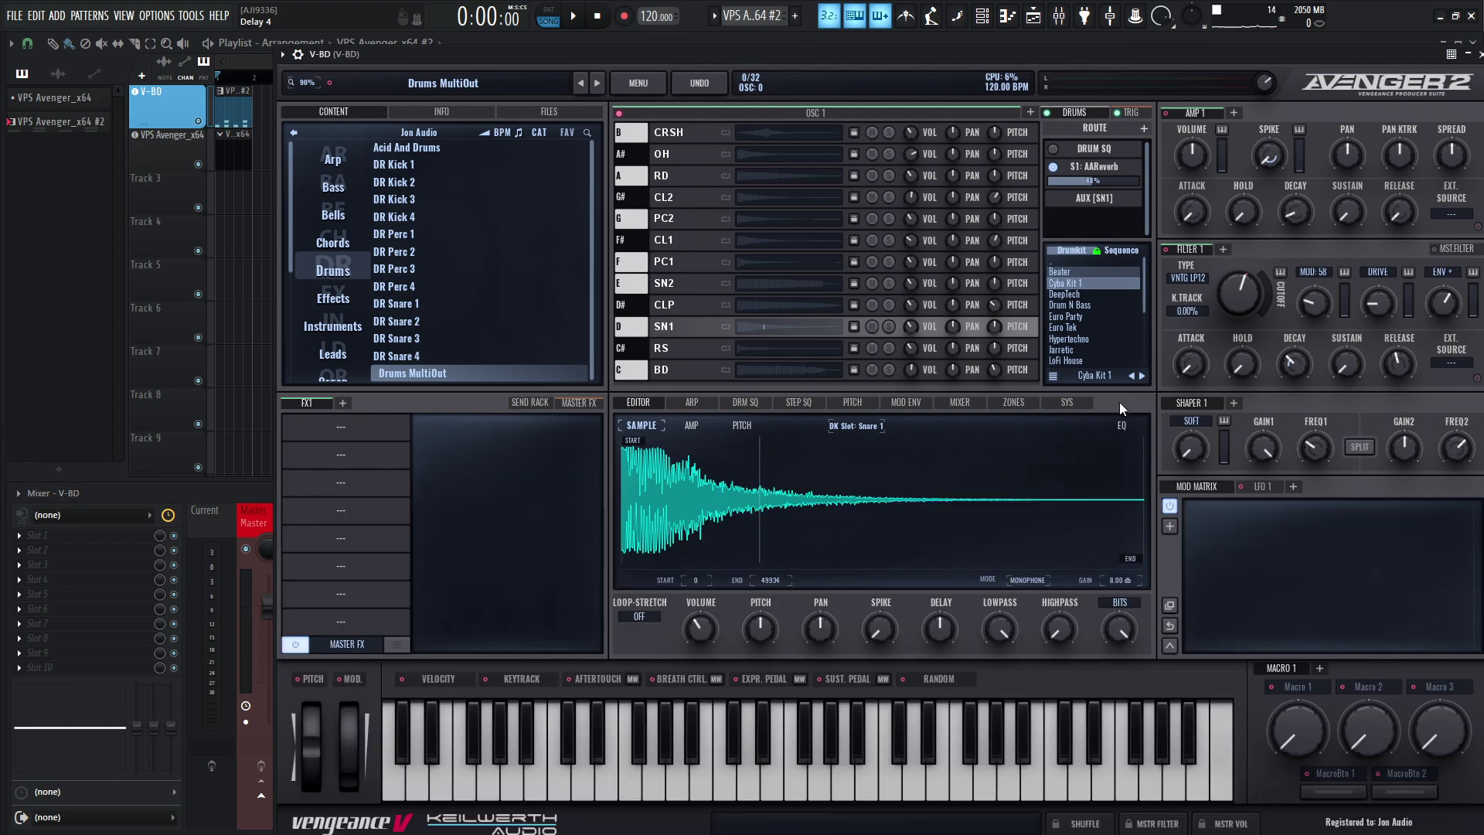
# Step: Show V-BD's drum sequencer, and reduce its piano roll notes to the first C3, extended to nearly two bars
pyautogui.click(748, 402)
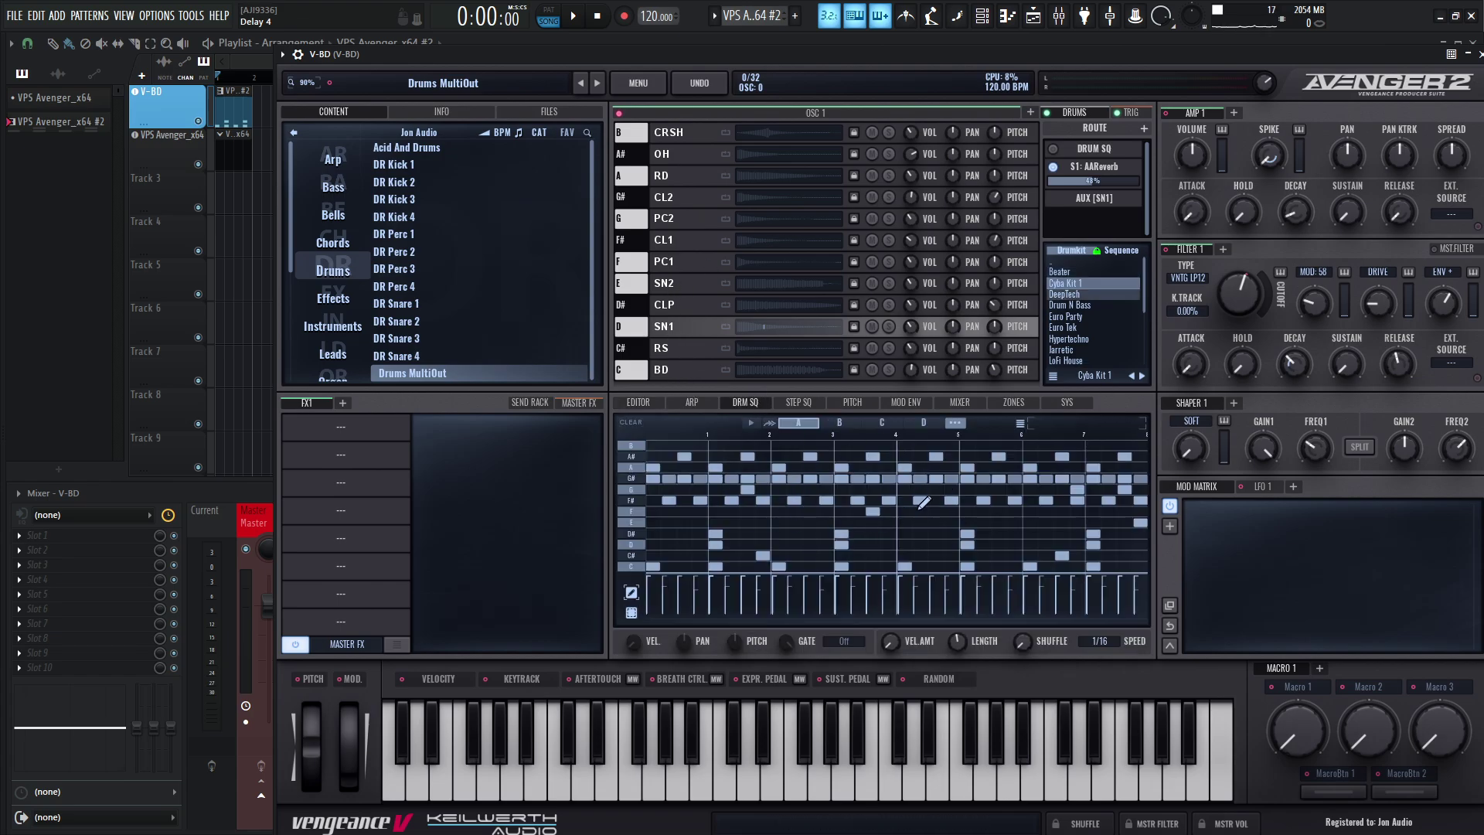
pyautogui.press('F7')
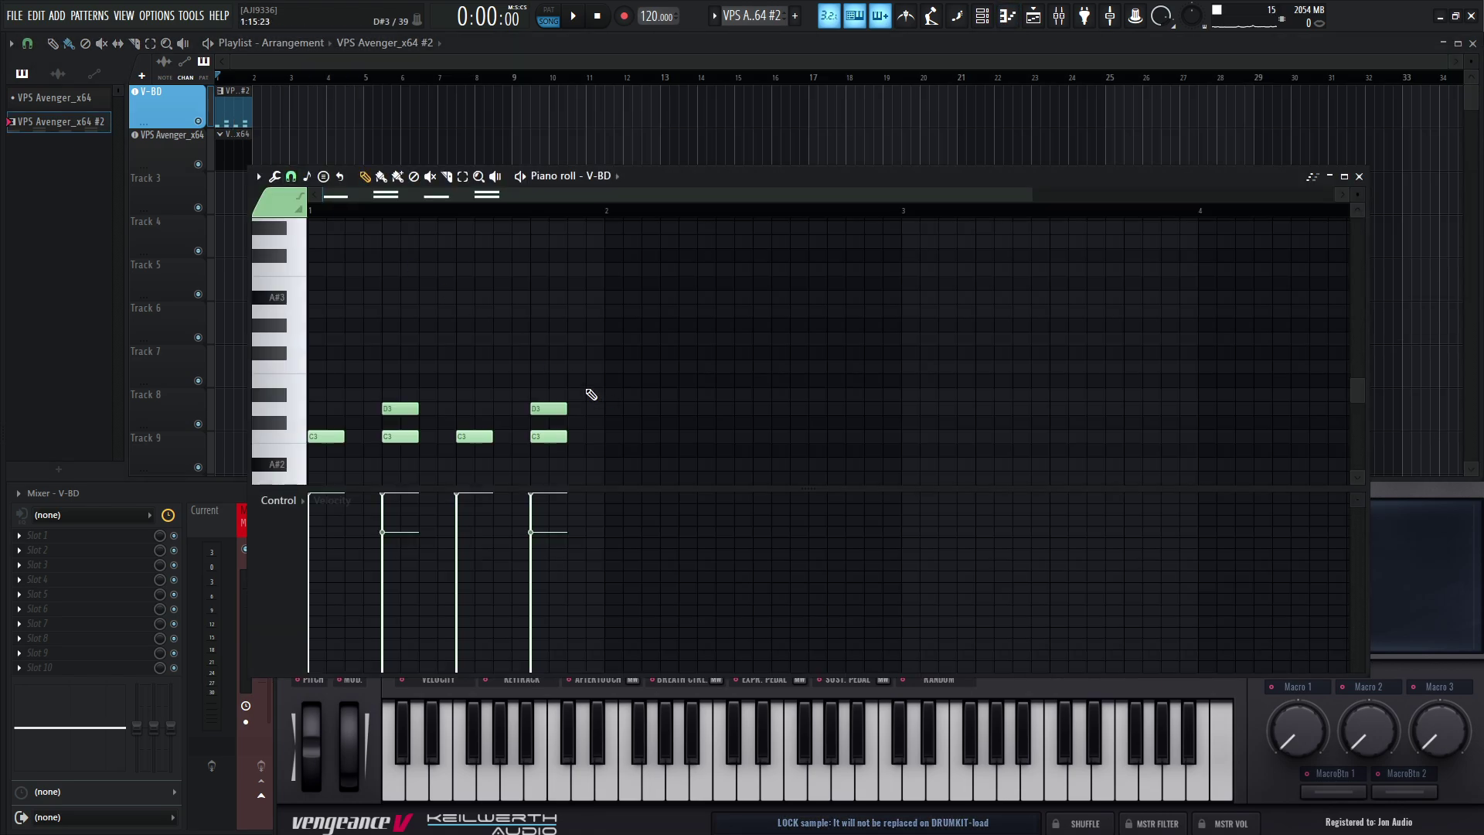
pyautogui.scroll(-1, 591, 394)
pyautogui.rightClick(549, 366)
pyautogui.rightClick(400, 367)
pyautogui.rightClick(401, 394)
pyautogui.rightClick(474, 394)
pyautogui.rightClick(549, 394)
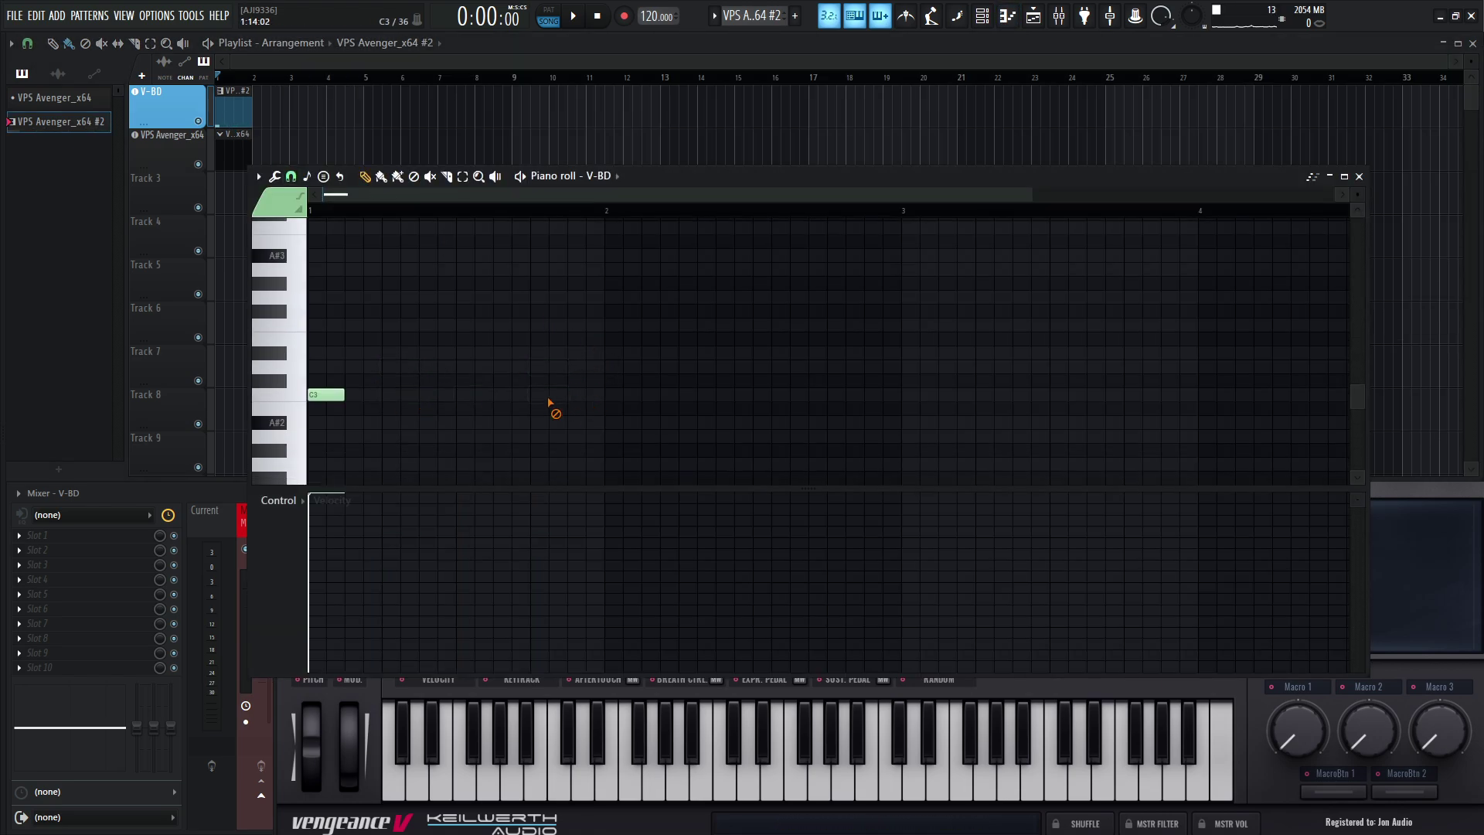
pyautogui.moveTo(343, 394); pyautogui.dragTo(884, 369)
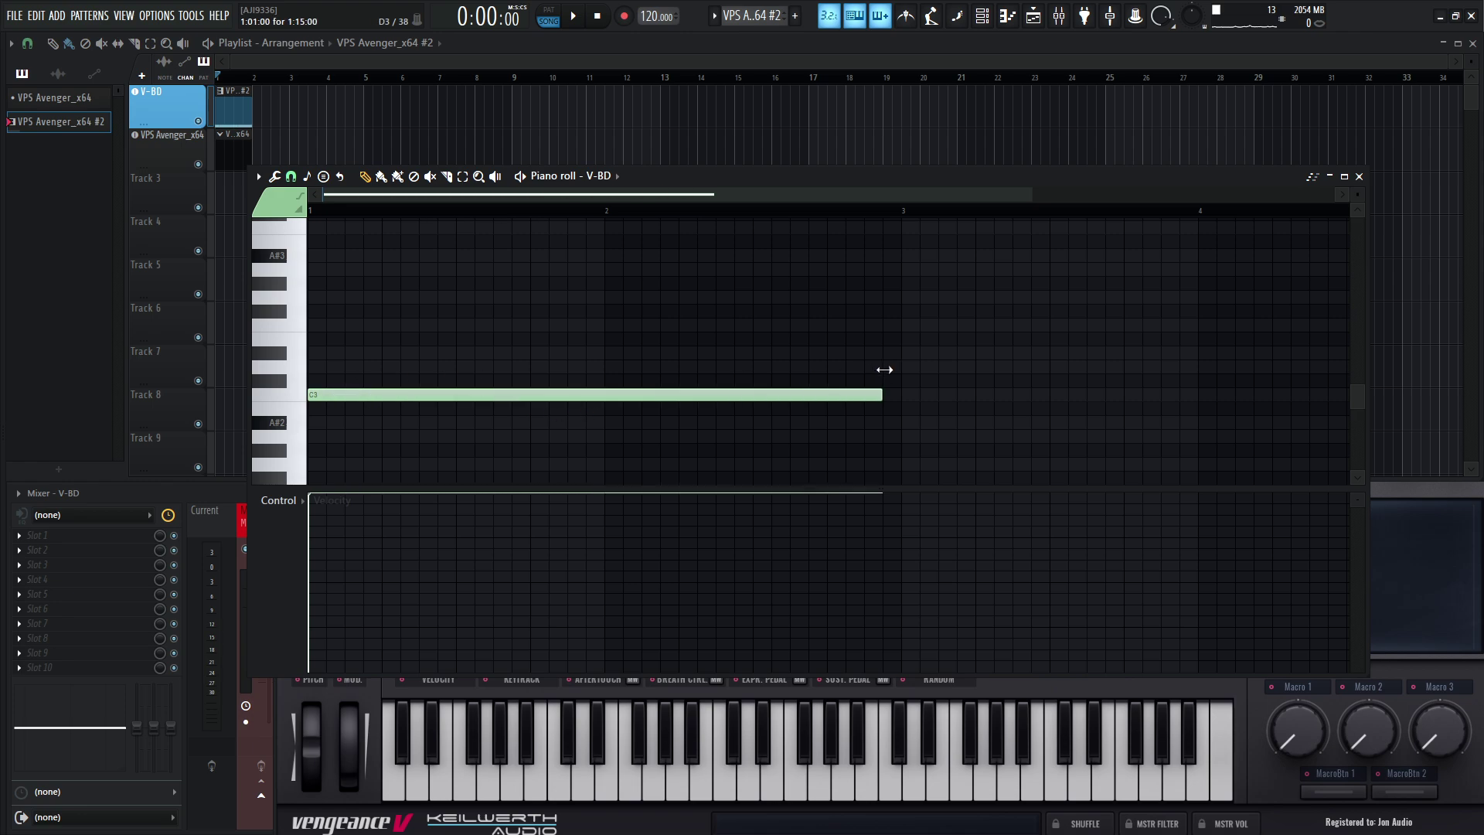
pyautogui.click(1358, 177)
# Step: Enable the DRUM SQ module in the drum route and play the sequenced pattern
pyautogui.click(1255, 556)
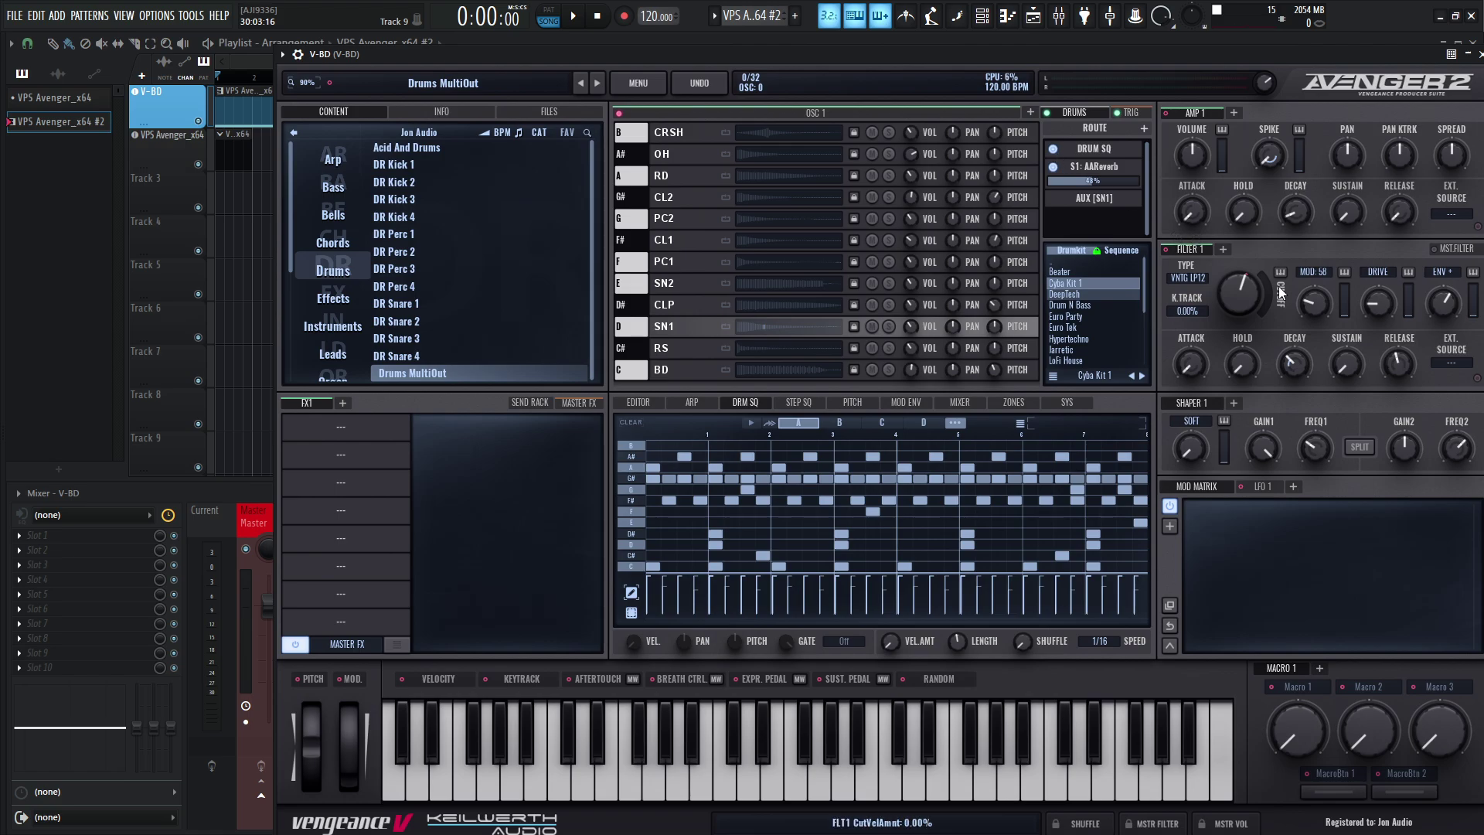
pyautogui.press('space')
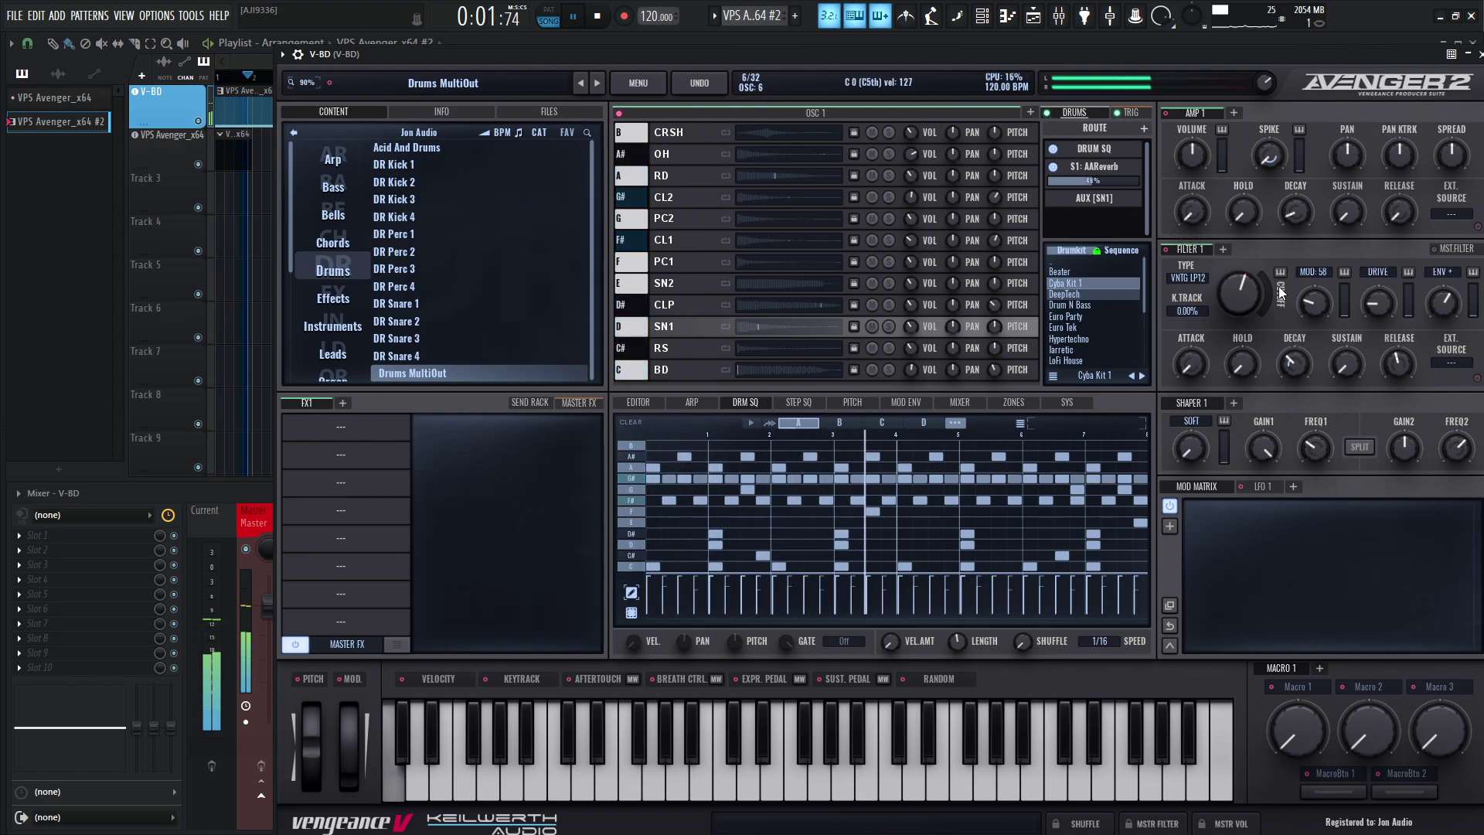
pyautogui.press('space')
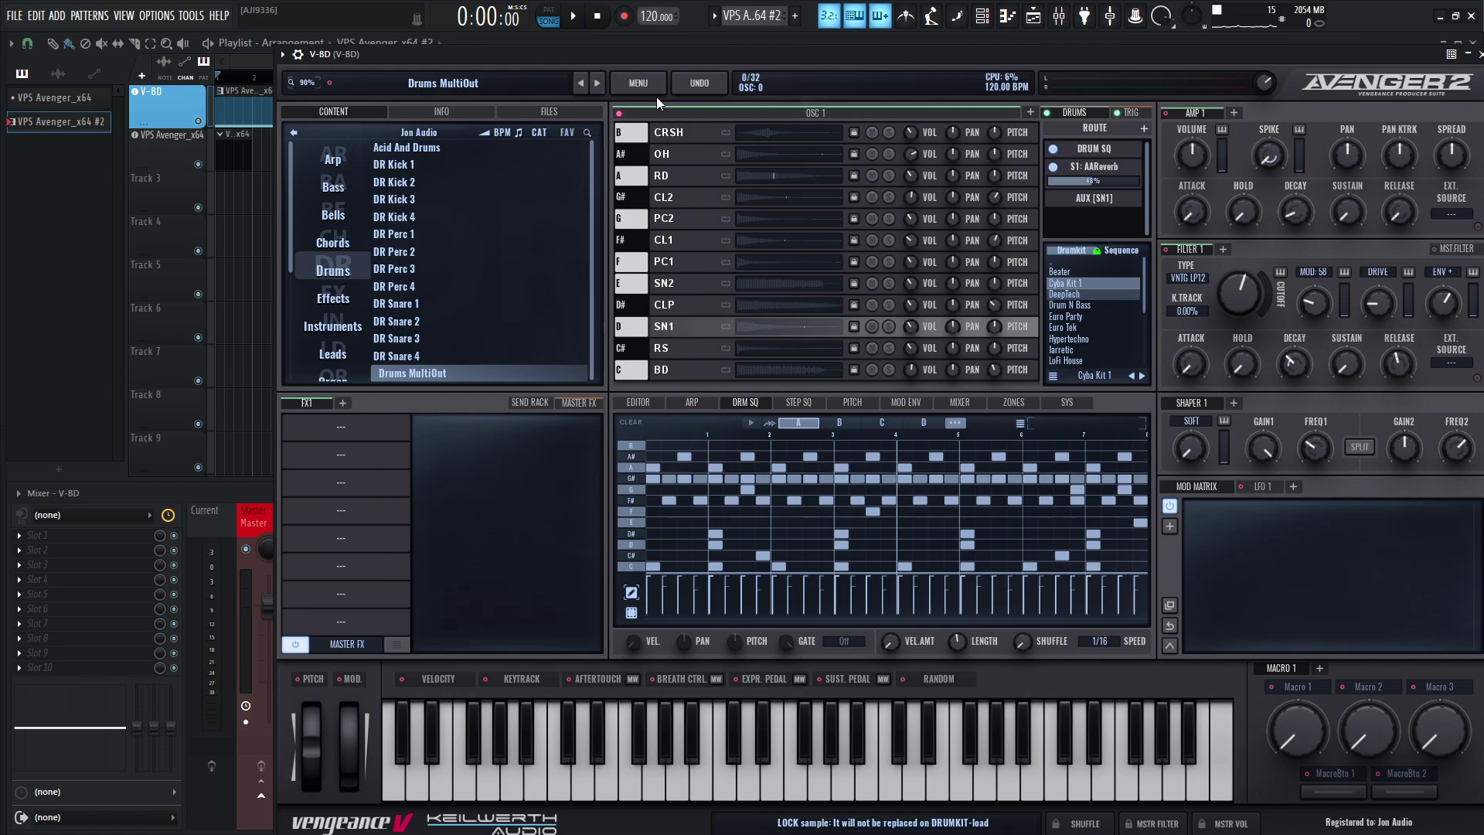
# Step: Export V-BD's current drum sequence to a MIDI file
pyautogui.moveTo(539, 48); pyautogui.dragTo(690, 40)
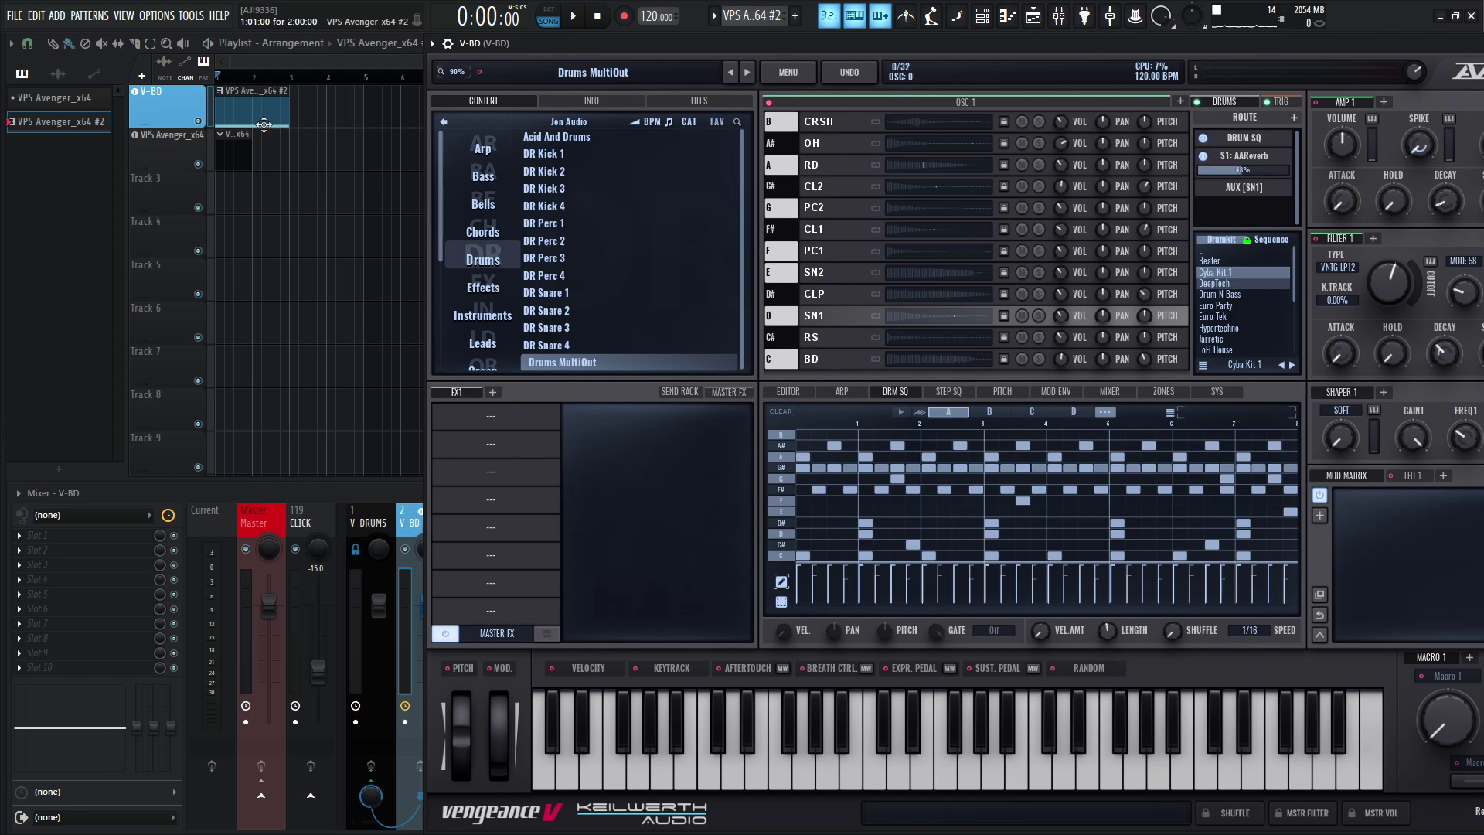
pyautogui.click(1170, 412)
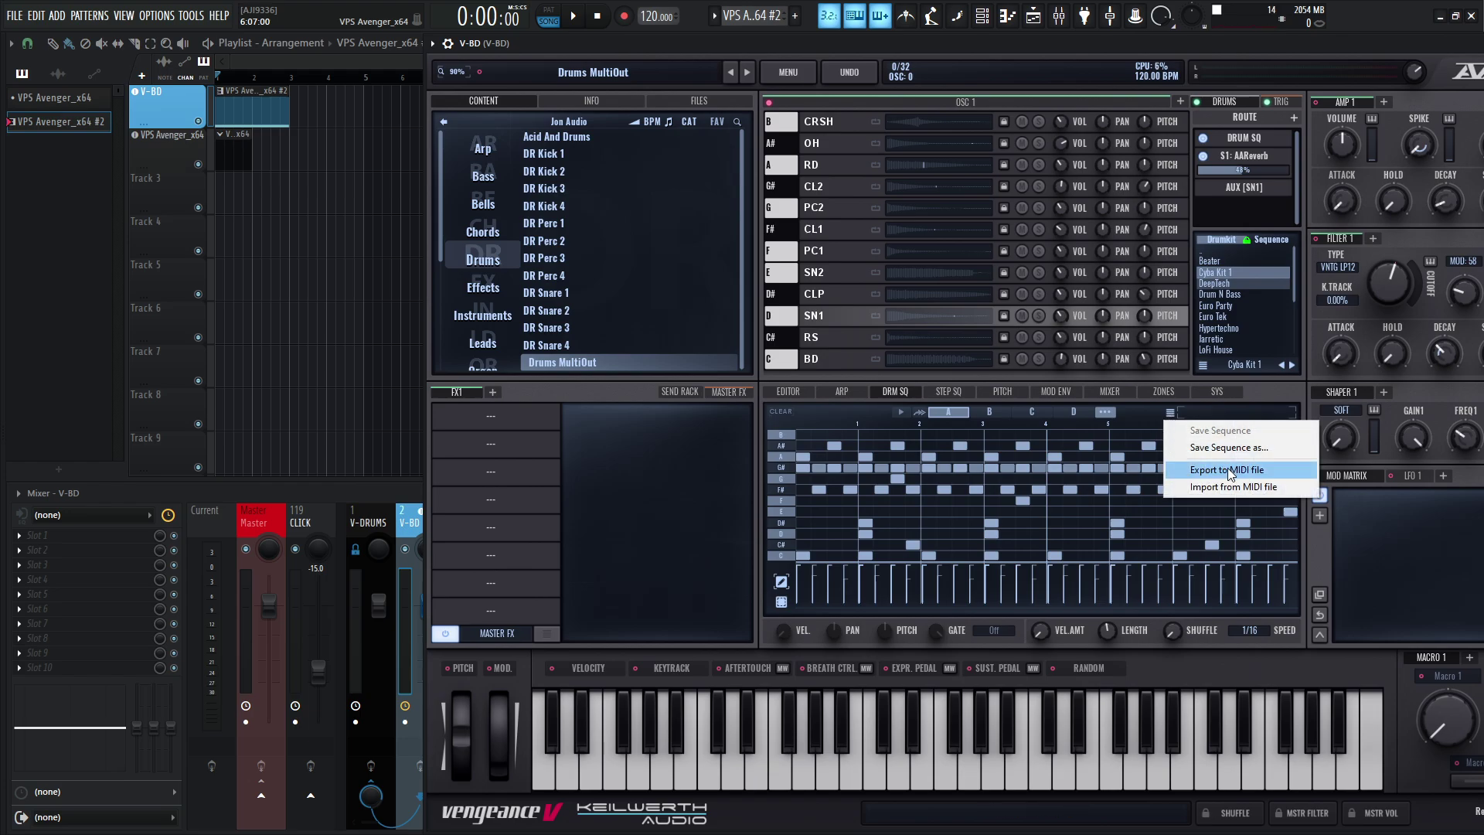
pyautogui.click(1227, 469)
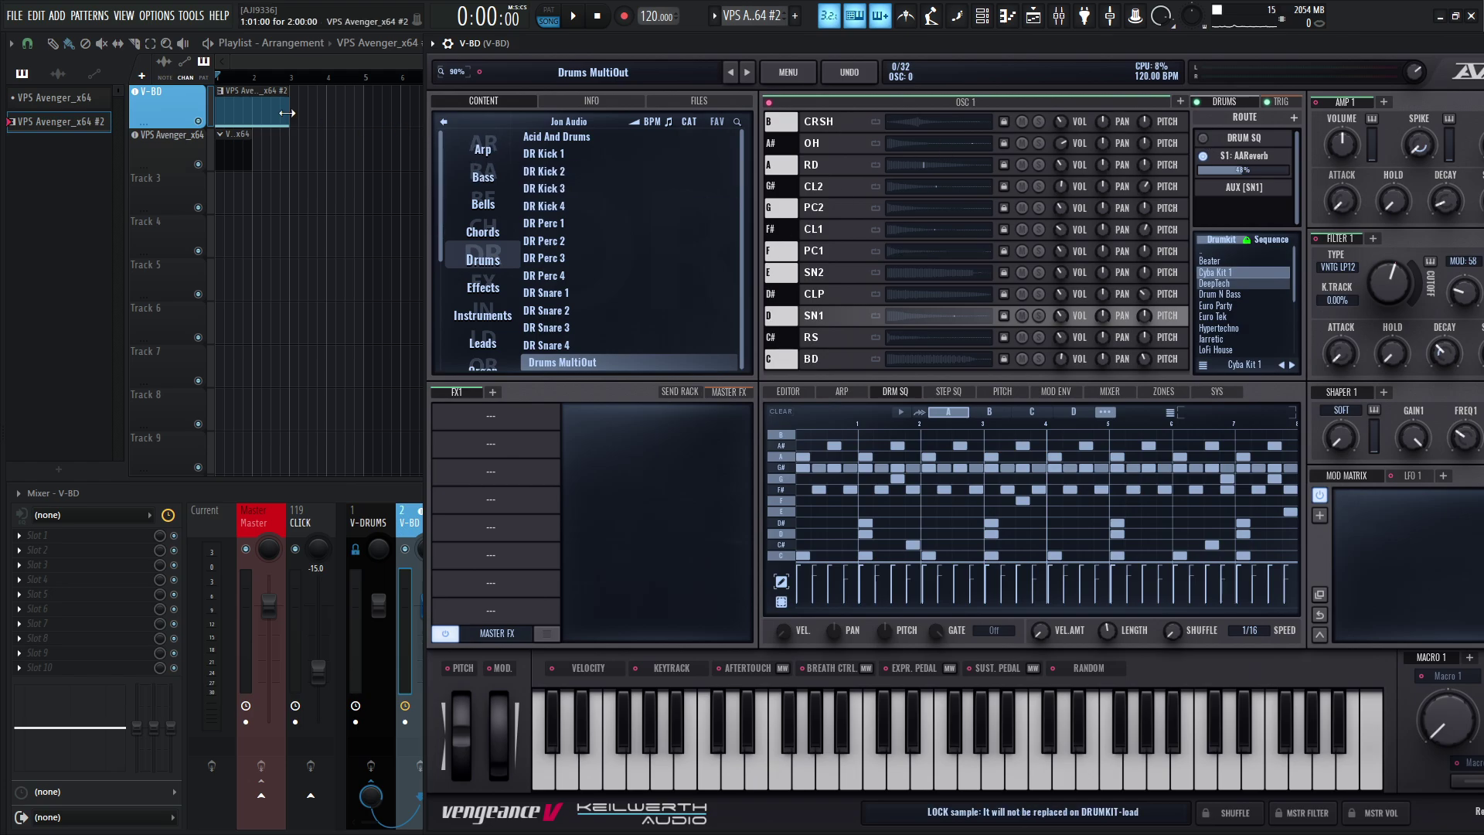
# Step: Shorten the C3 note in V-BD's piano roll to an eighth note, add two more C3 notes in bar 1, and audition them
pyautogui.doubleClick(245, 107)
pyautogui.moveTo(899, 395); pyautogui.dragTo(345, 395)
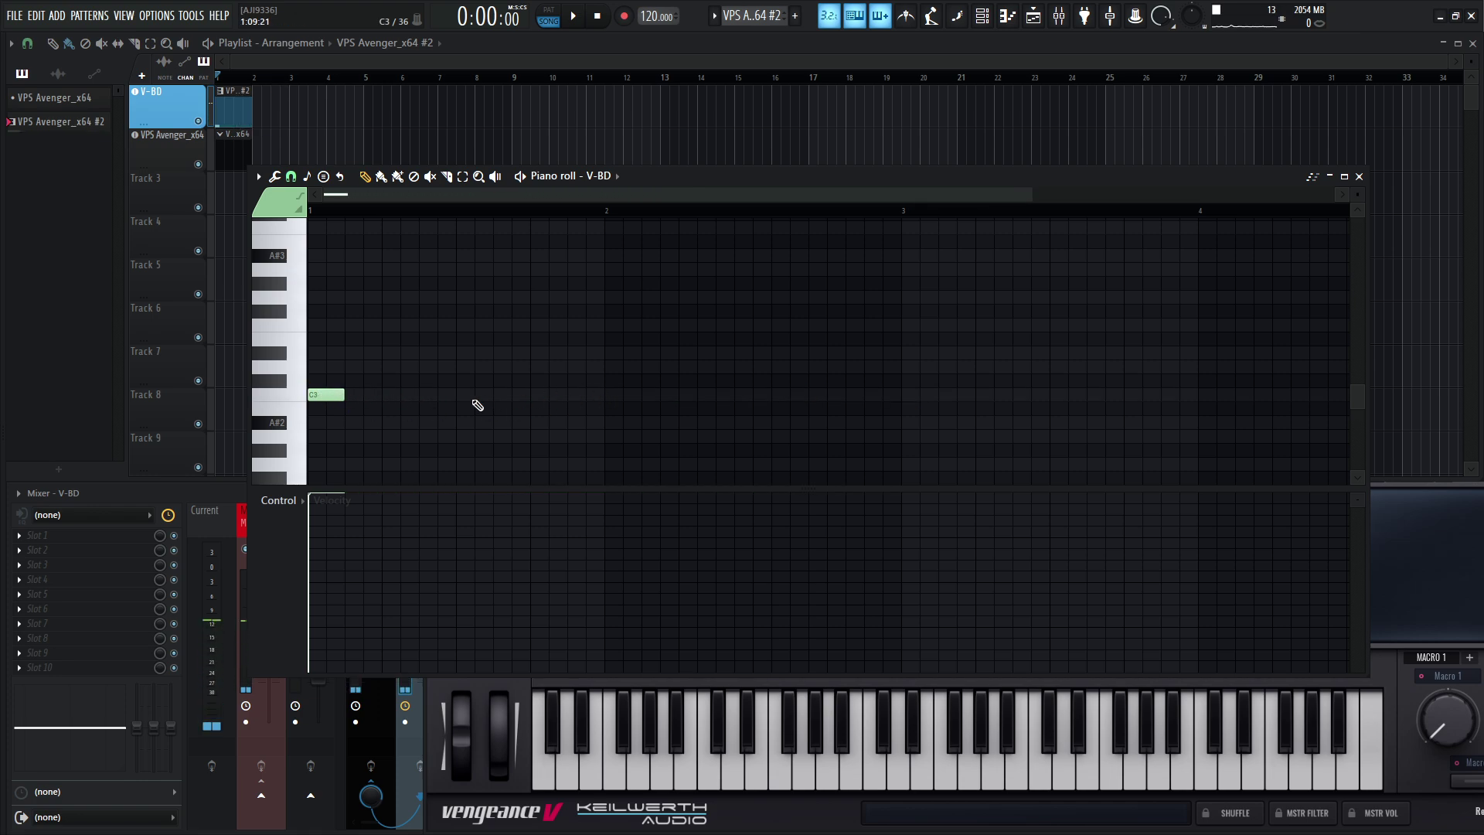
pyautogui.click(432, 395)
pyautogui.click(528, 396)
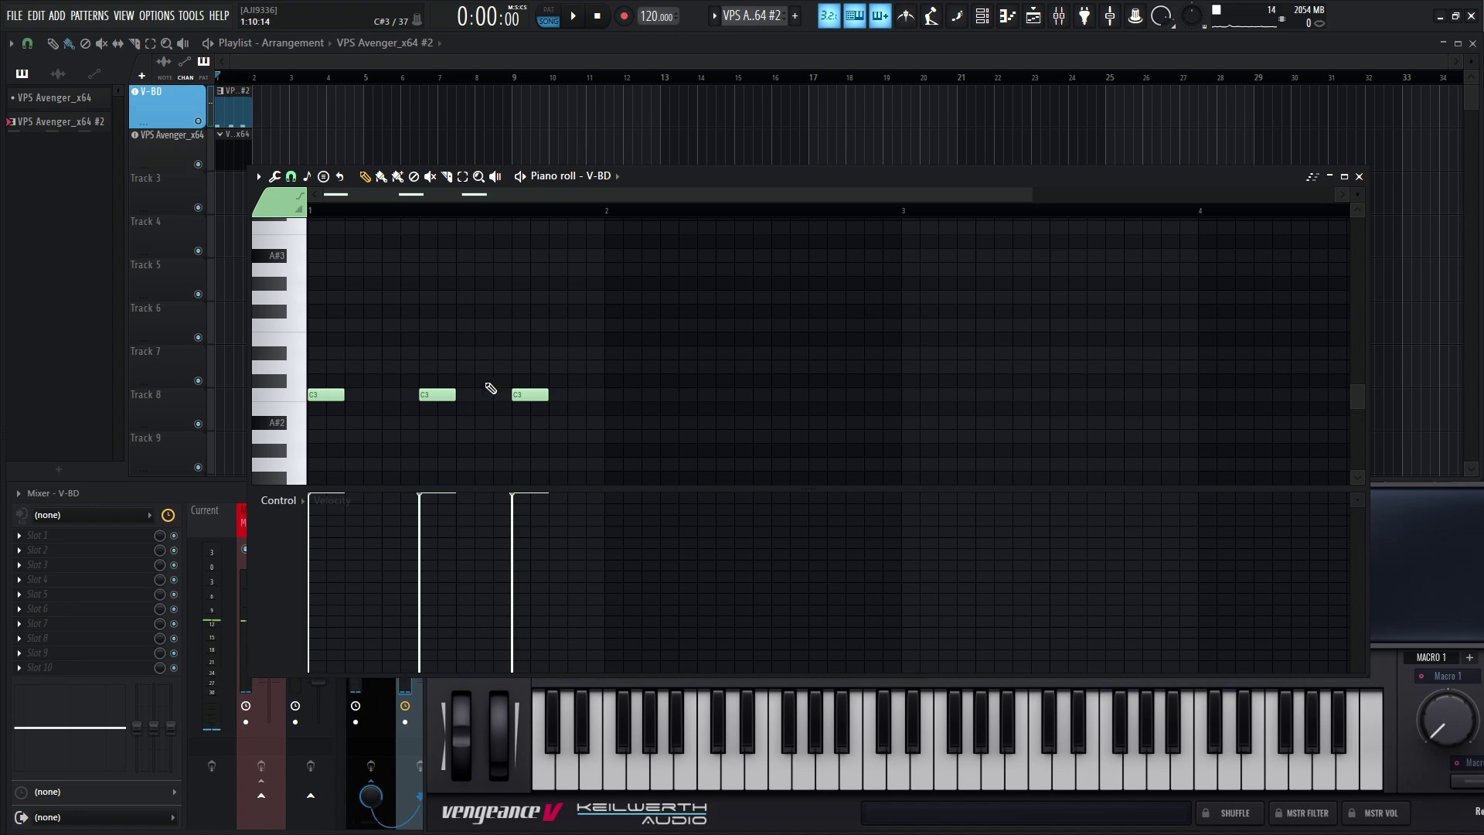
pyautogui.press('space')
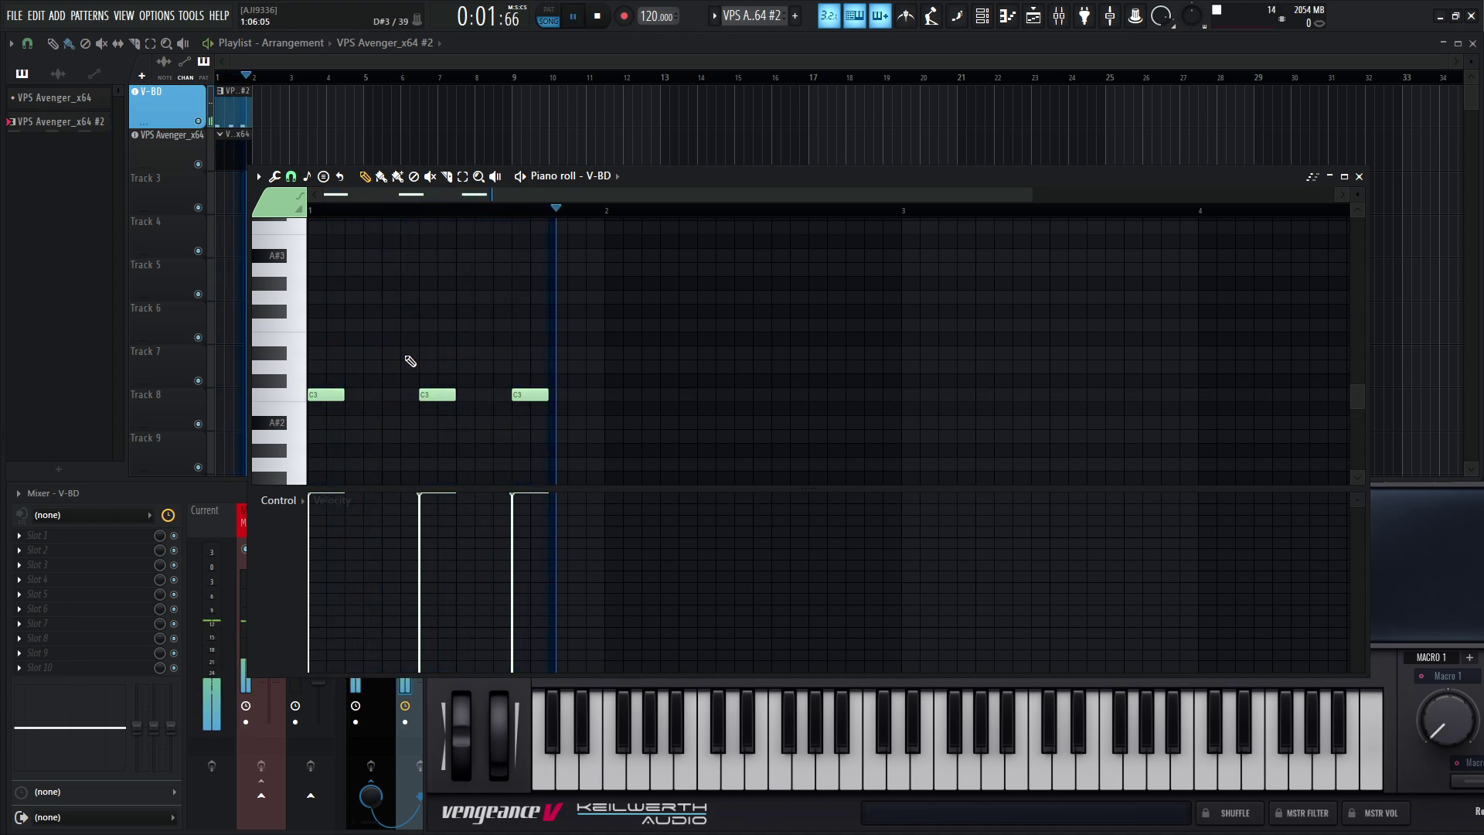
pyautogui.press('space')
# Step: Reposition the C3 notes and add a fourth so that one falls on every beat of bar 1, and play them
pyautogui.moveTo(434, 395); pyautogui.dragTo(403, 395)
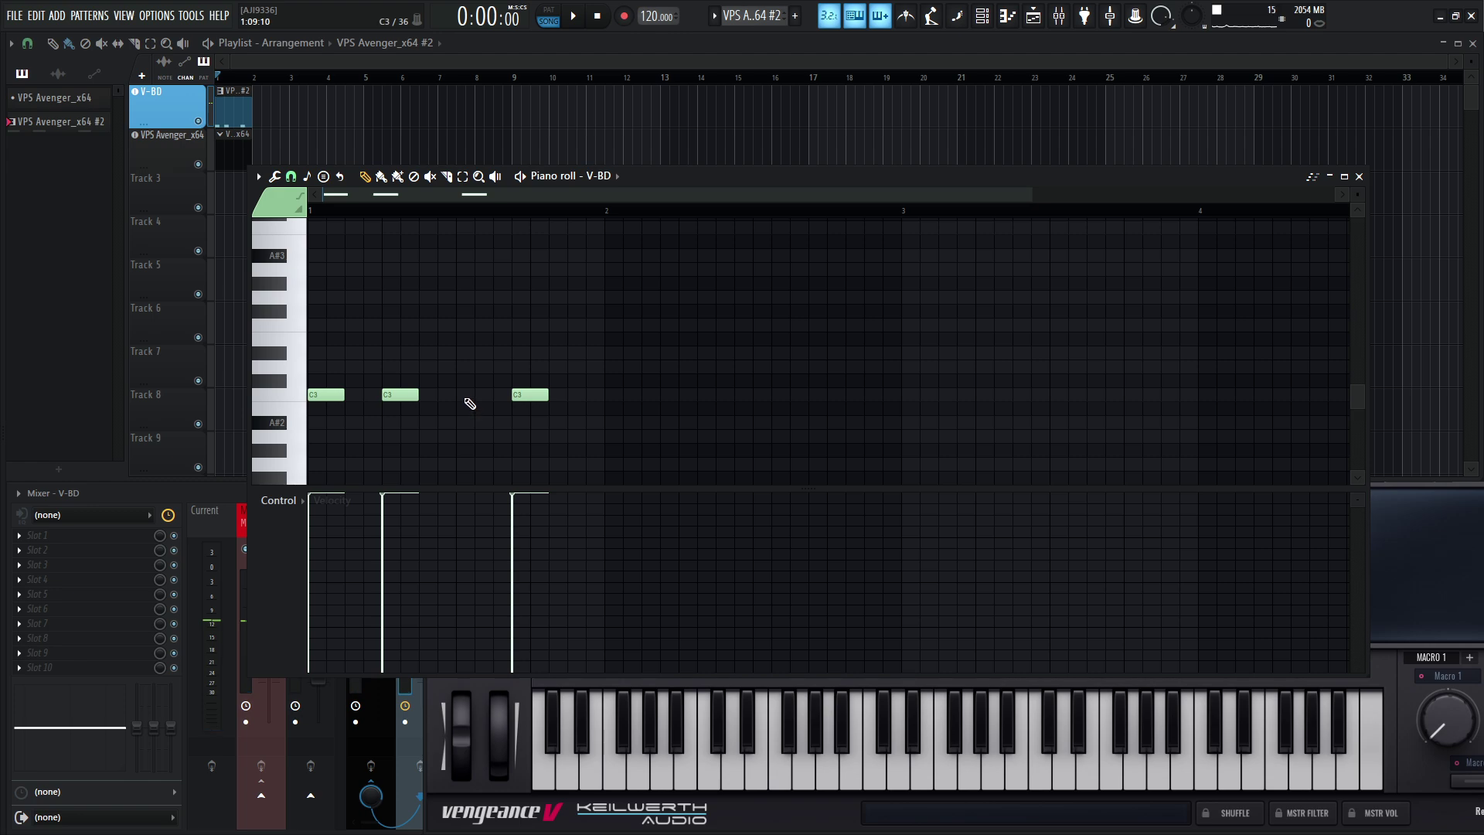
pyautogui.click(466, 395)
pyautogui.moveTo(523, 396); pyautogui.dragTo(541, 396)
pyautogui.press('space')
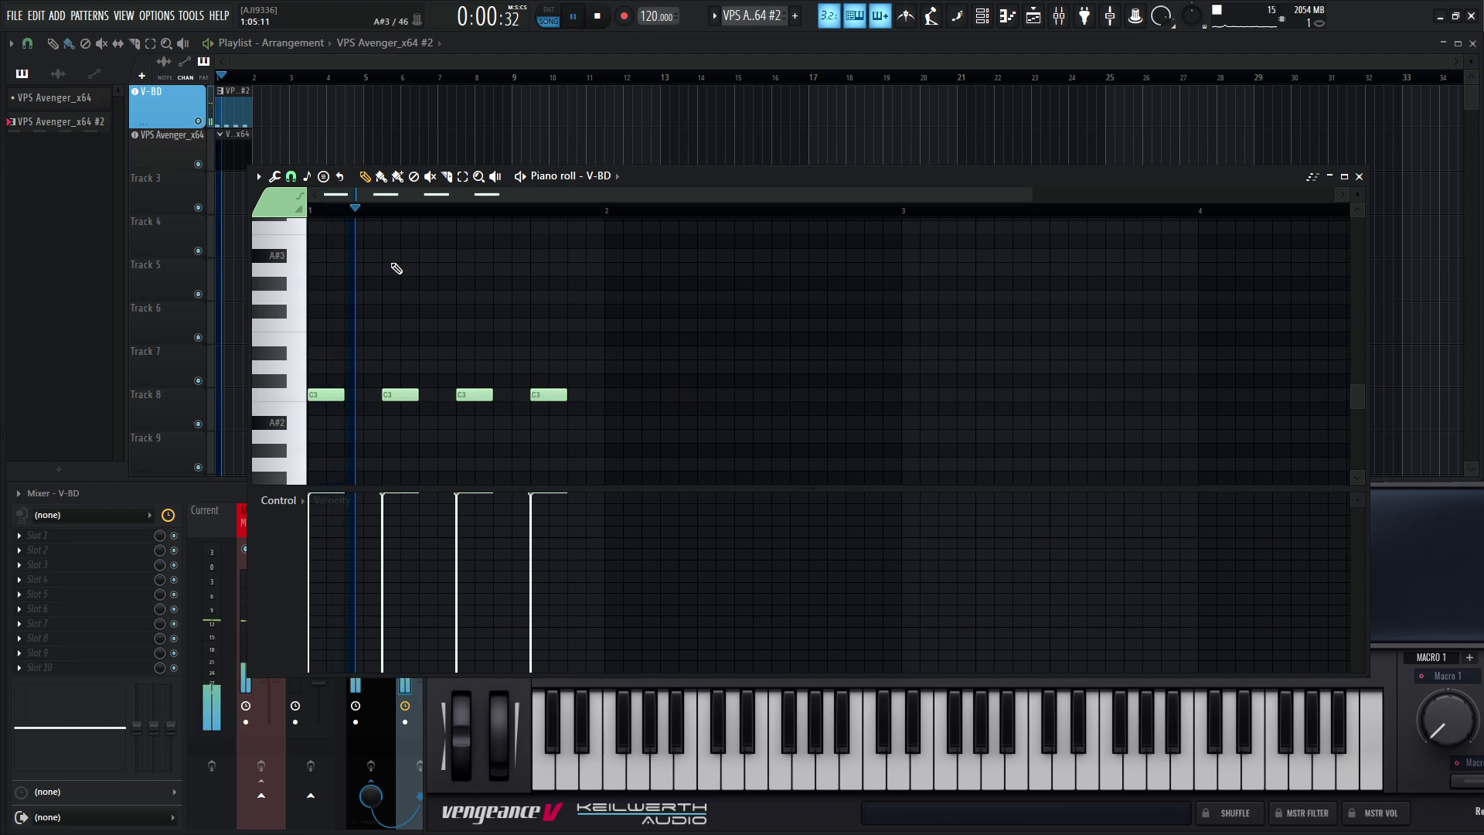
pyautogui.press('space')
# Step: Add D3 notes on beats 2 and 4 above the C3 notes and play the pattern
pyautogui.click(279, 374)
pyautogui.click(392, 367)
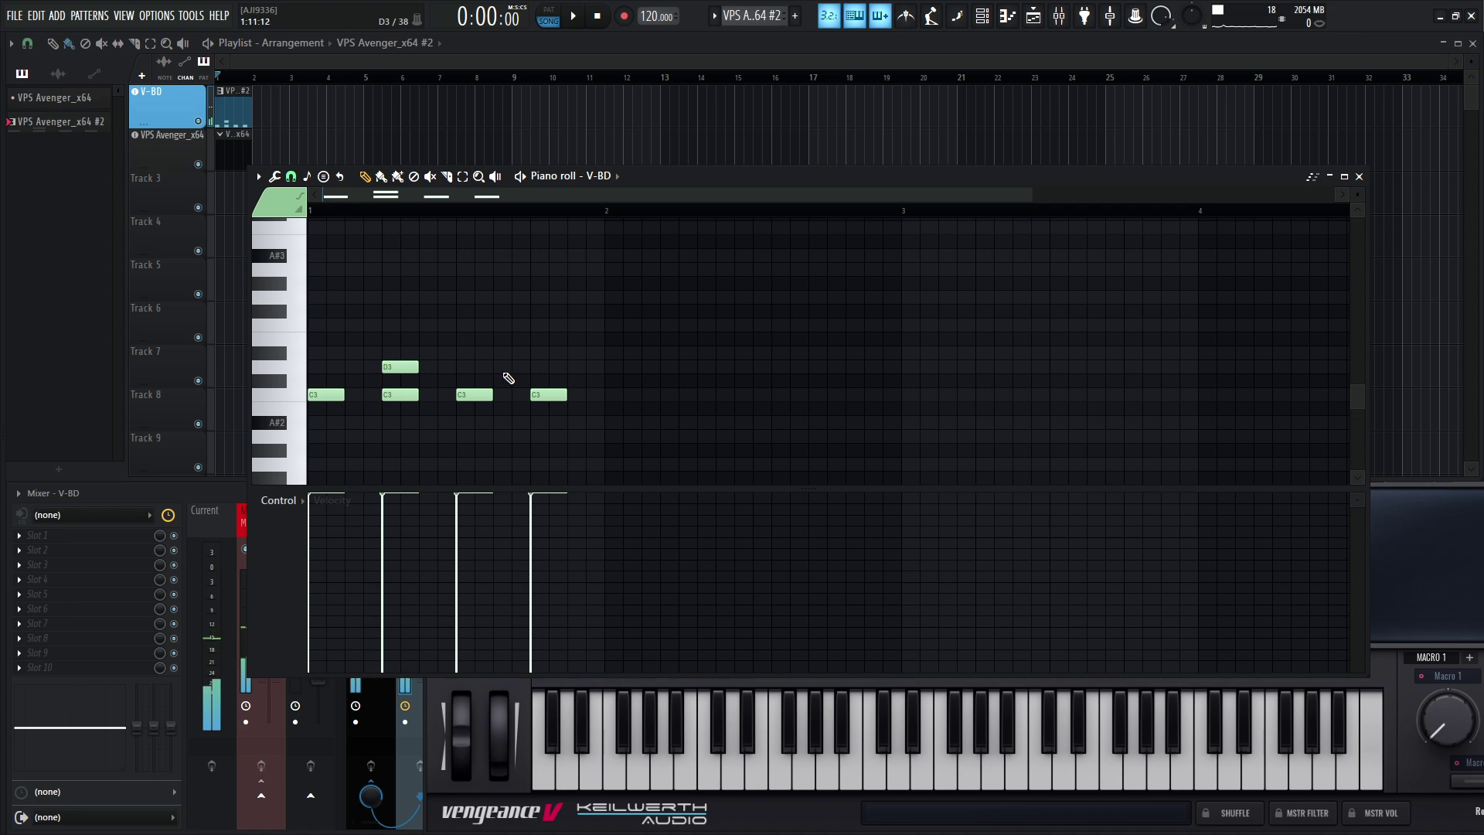
pyautogui.click(544, 367)
pyautogui.press('space')
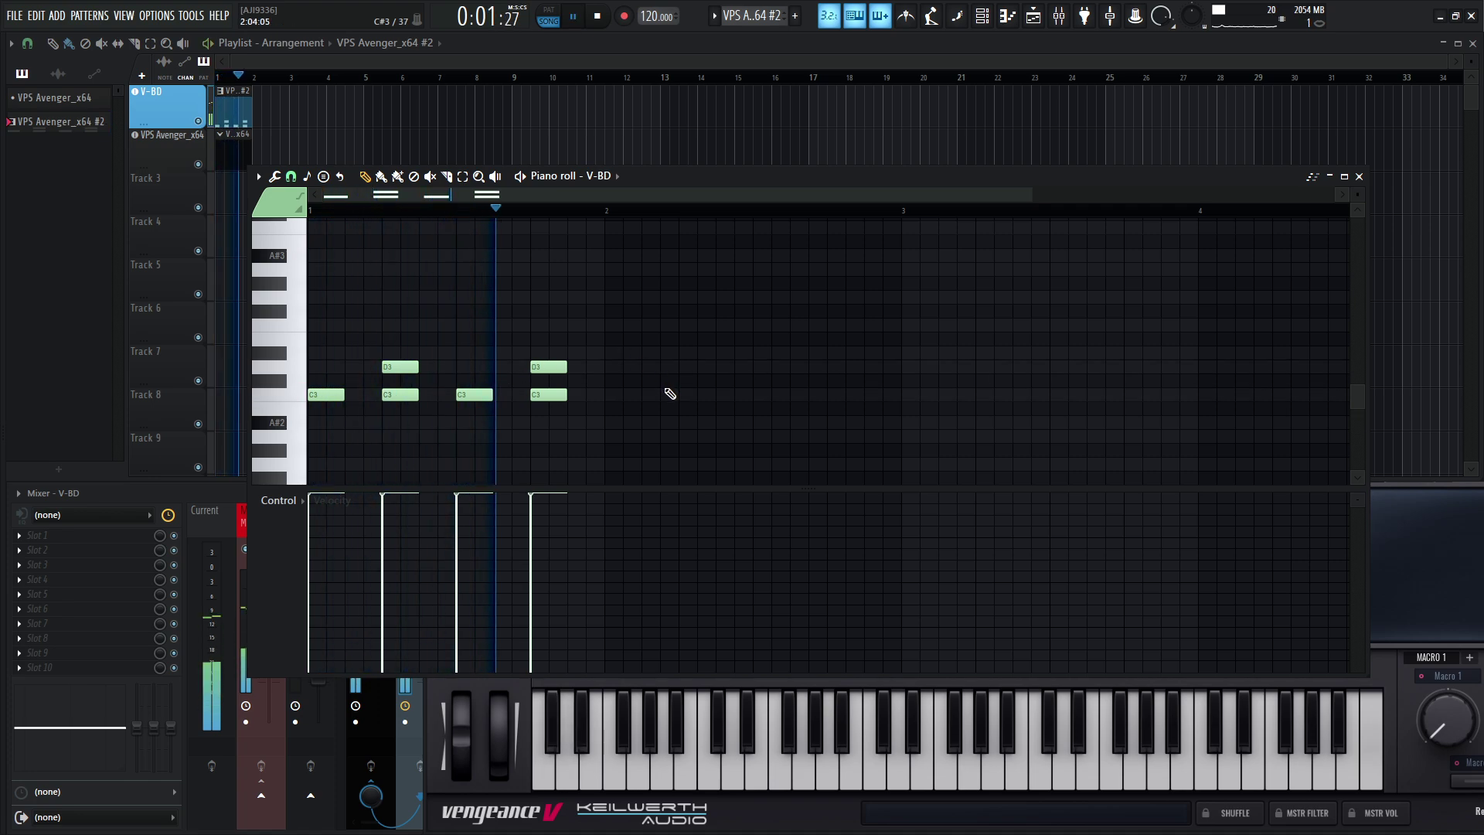
pyautogui.press('space')
# Step: Bring V-BD to the front and switch its drumkit from Cyba Kit 1 through the following kits to LoFi House while the pattern plays
pyautogui.click(1435, 583)
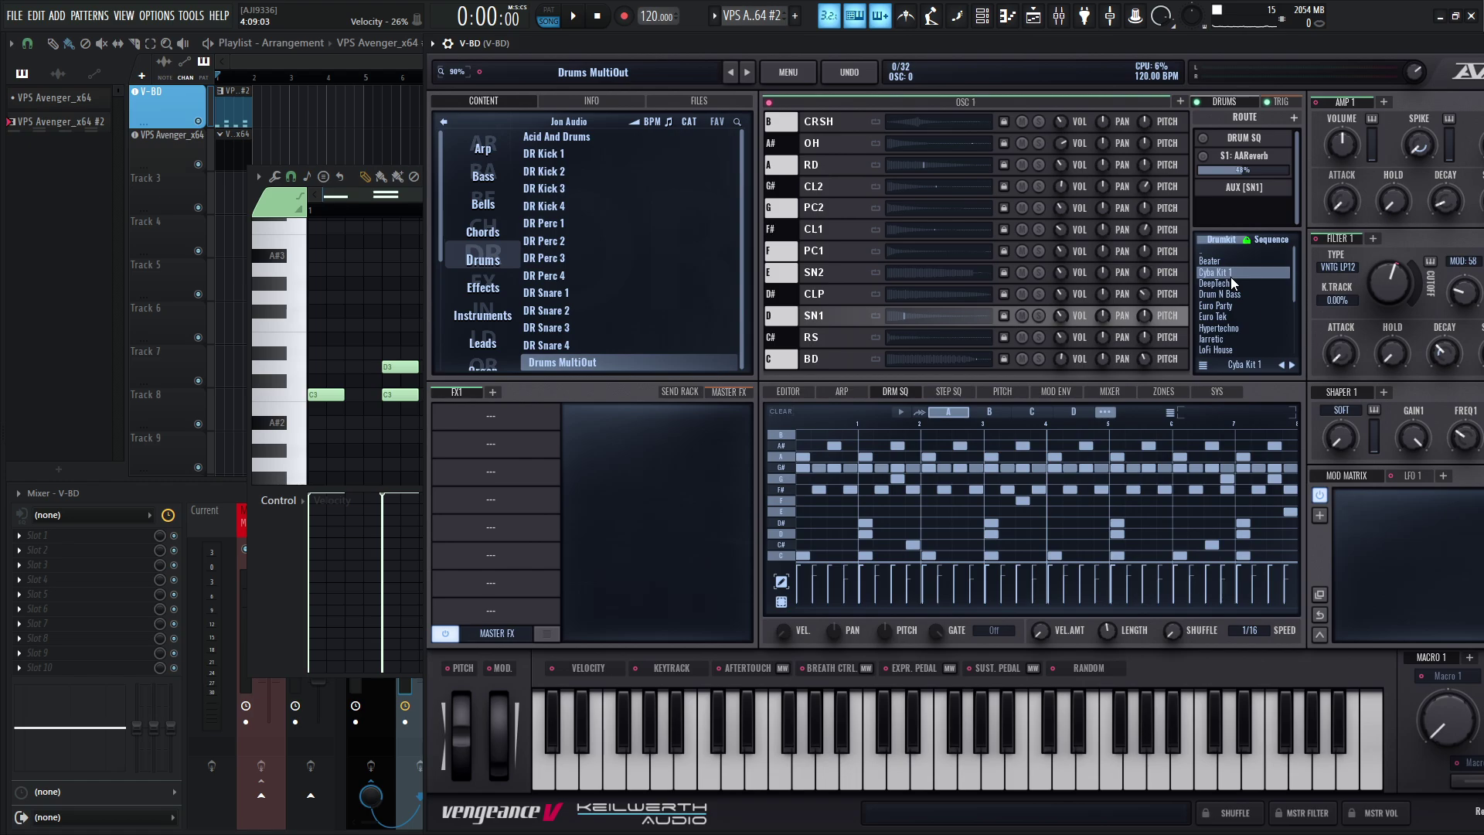
pyautogui.press('space')
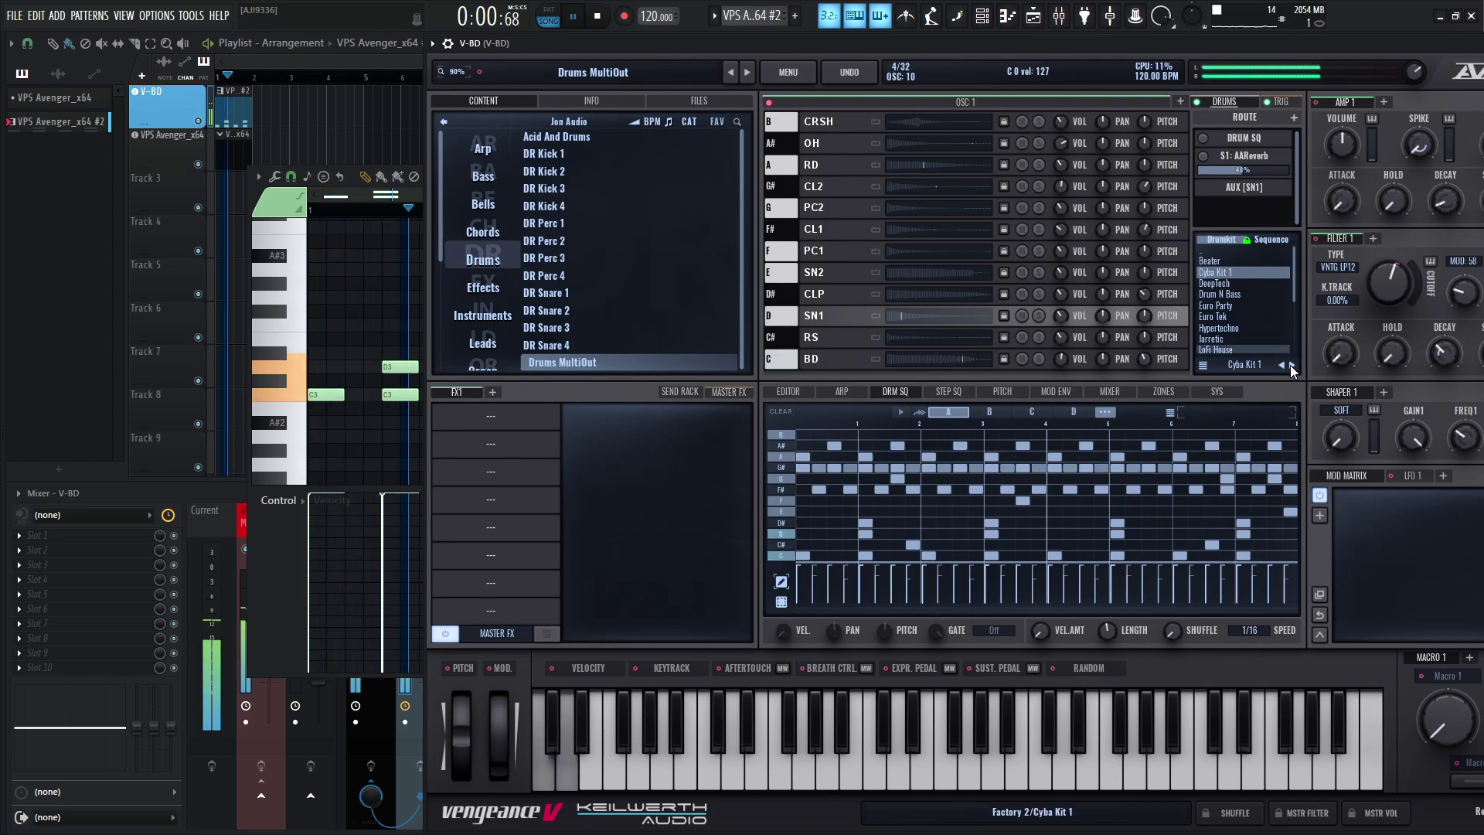
pyautogui.click(1291, 365)
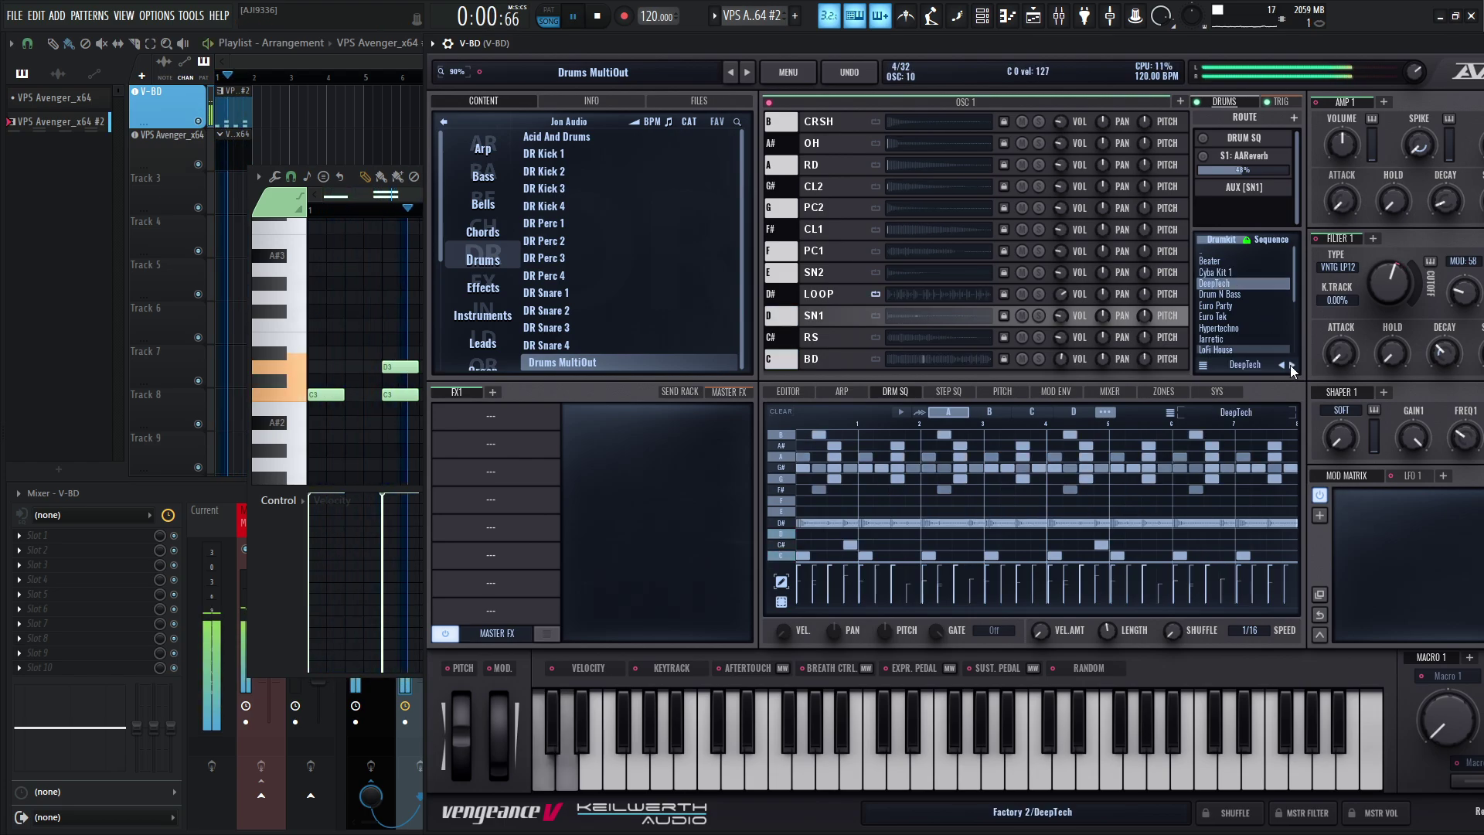
pyautogui.click(1291, 365)
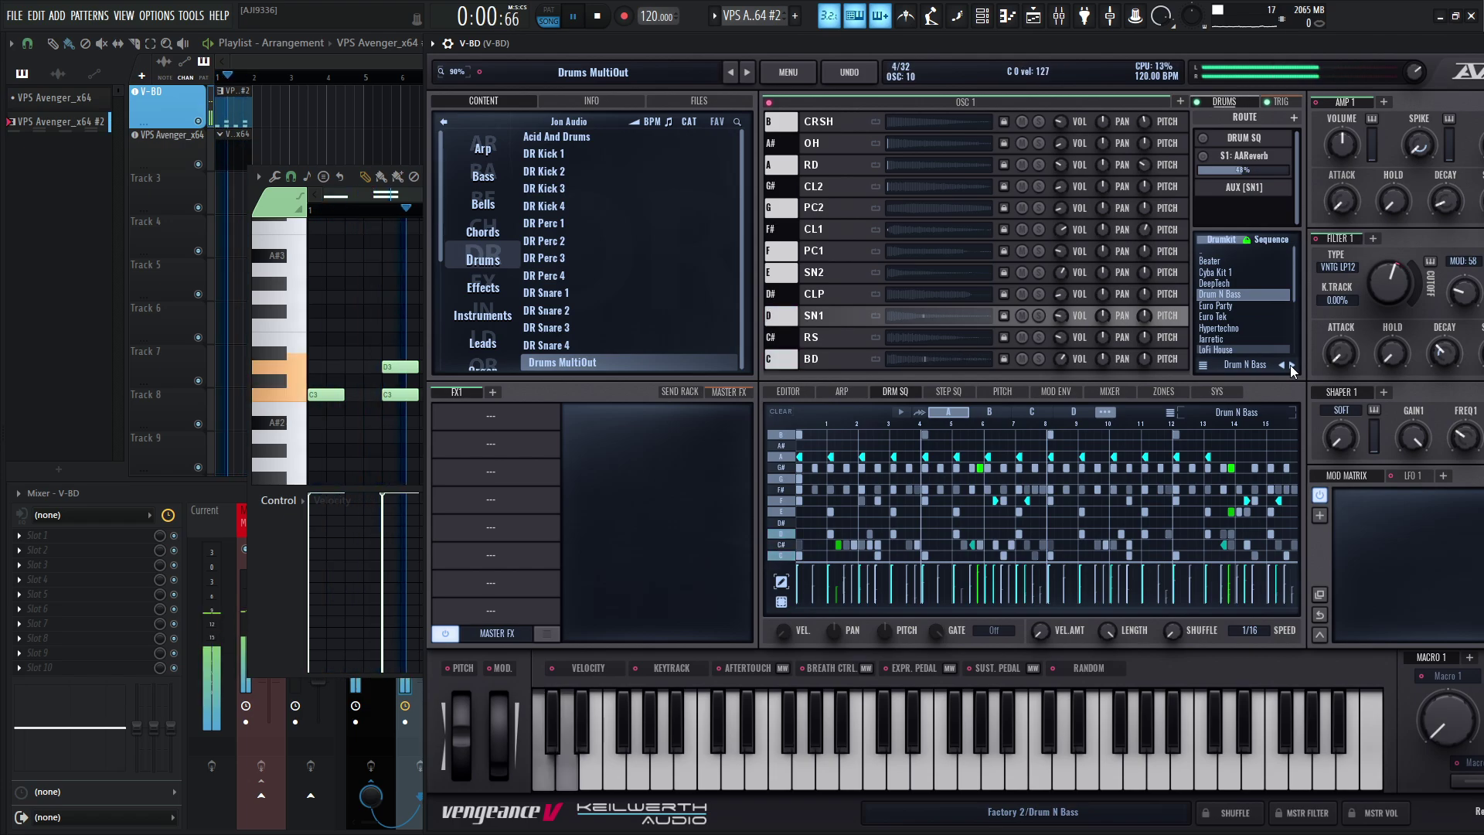
pyautogui.click(1290, 364)
pyautogui.click(1290, 365)
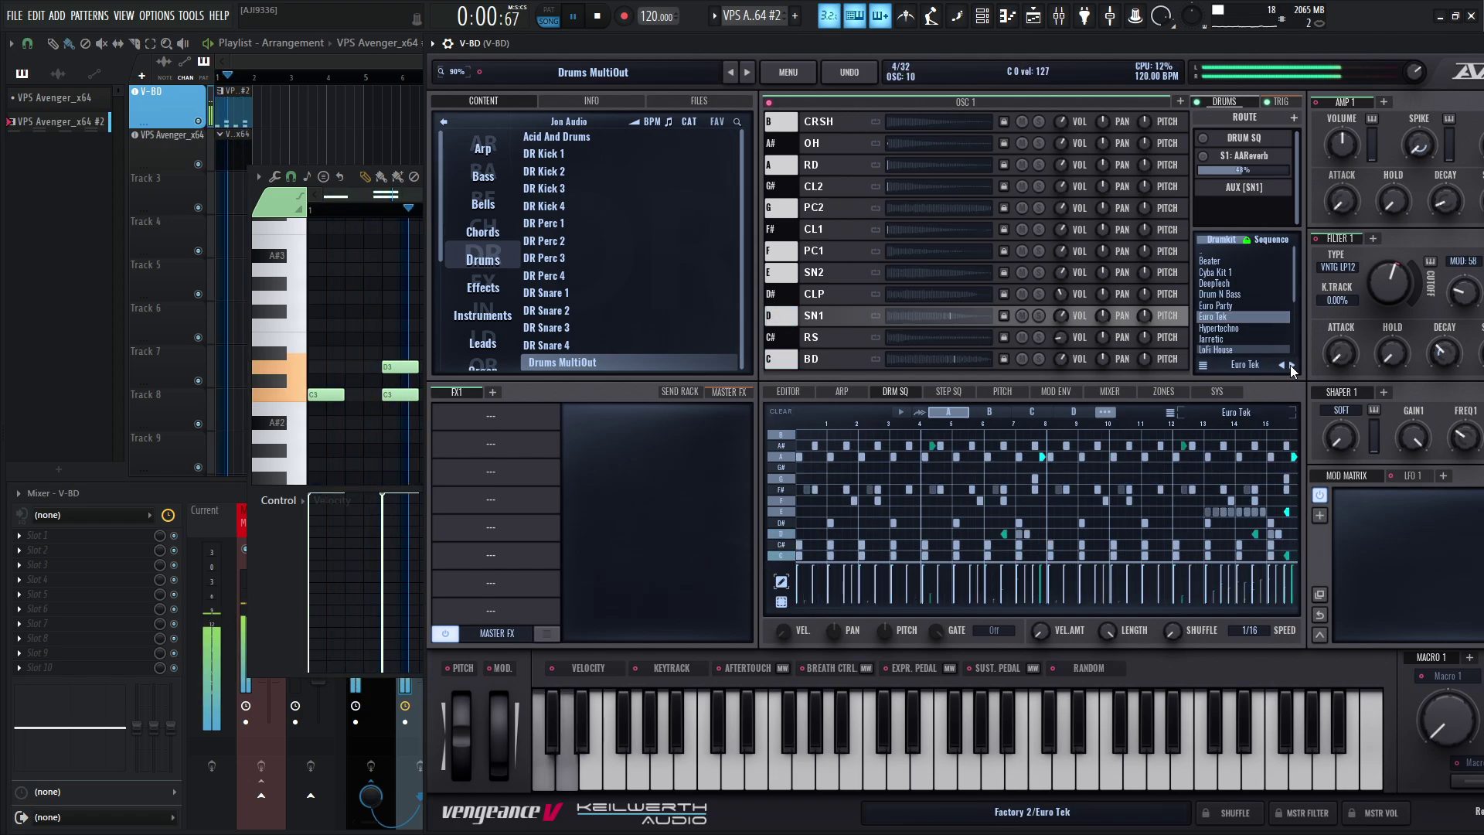
pyautogui.click(1291, 365)
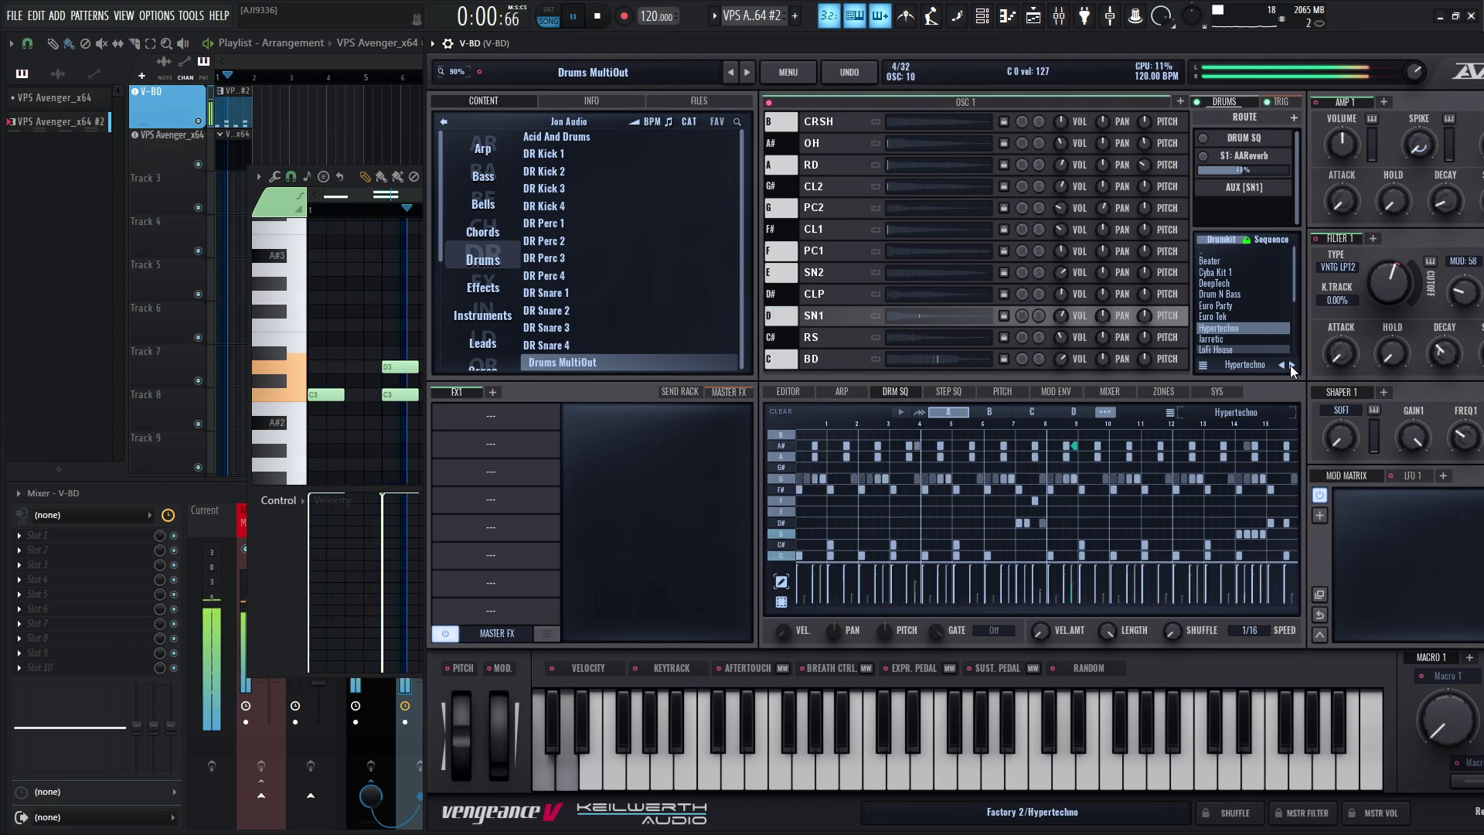
pyautogui.click(1290, 365)
pyautogui.click(1290, 364)
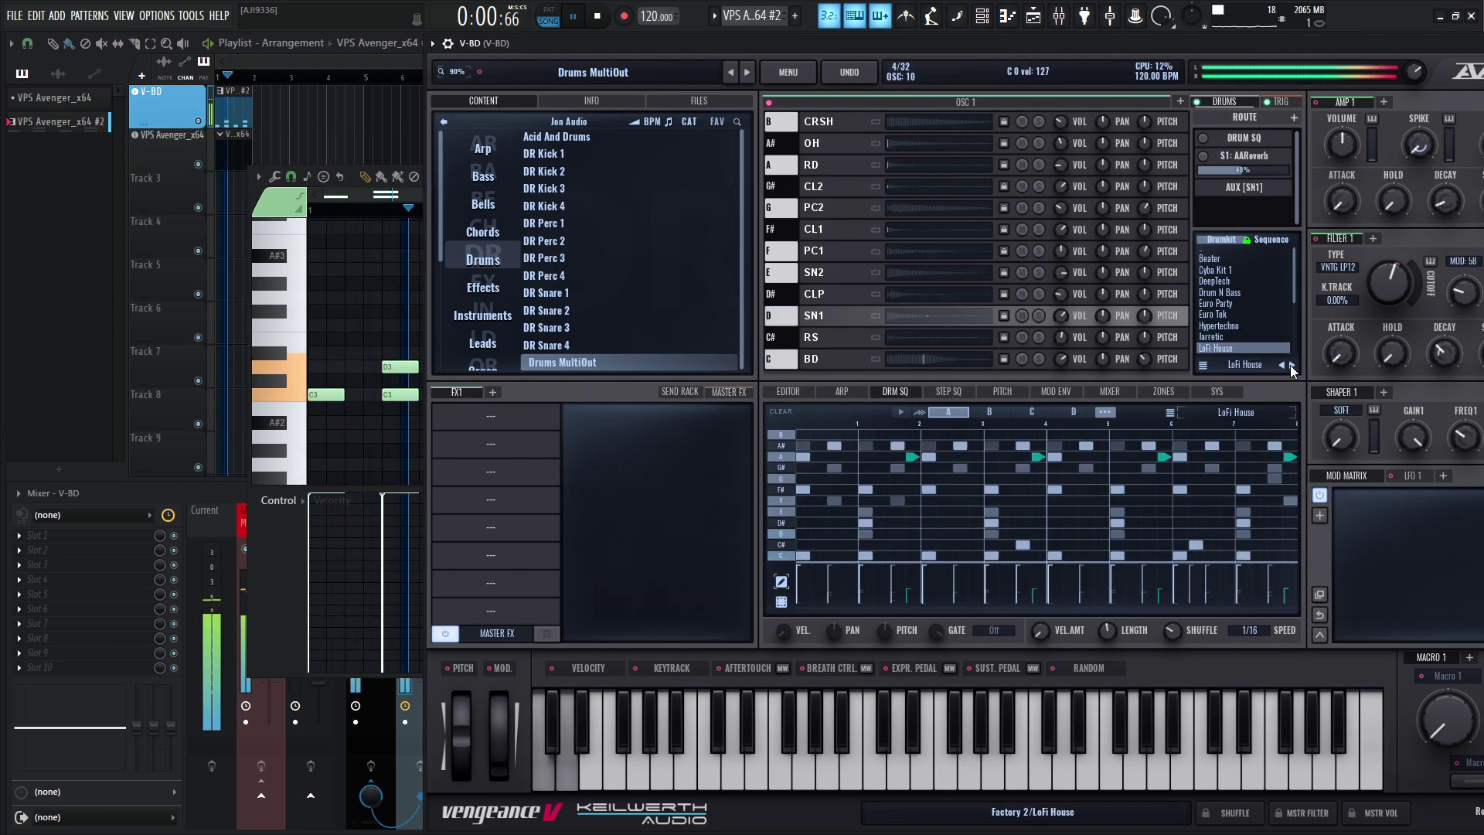
pyautogui.press('space')
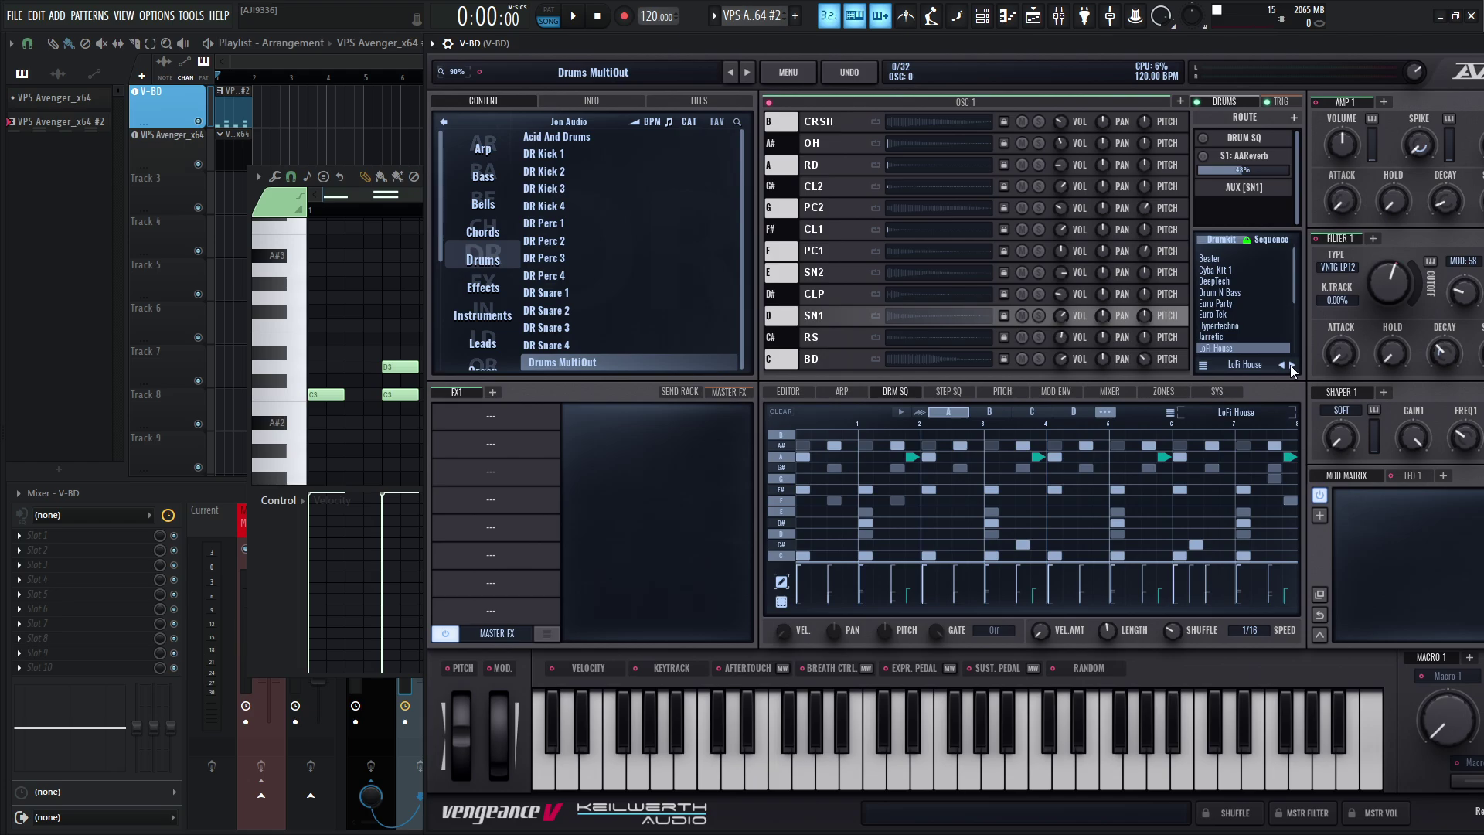
pyautogui.click(1291, 365)
pyautogui.moveTo(1295, 281); pyautogui.dragTo(1295, 295)
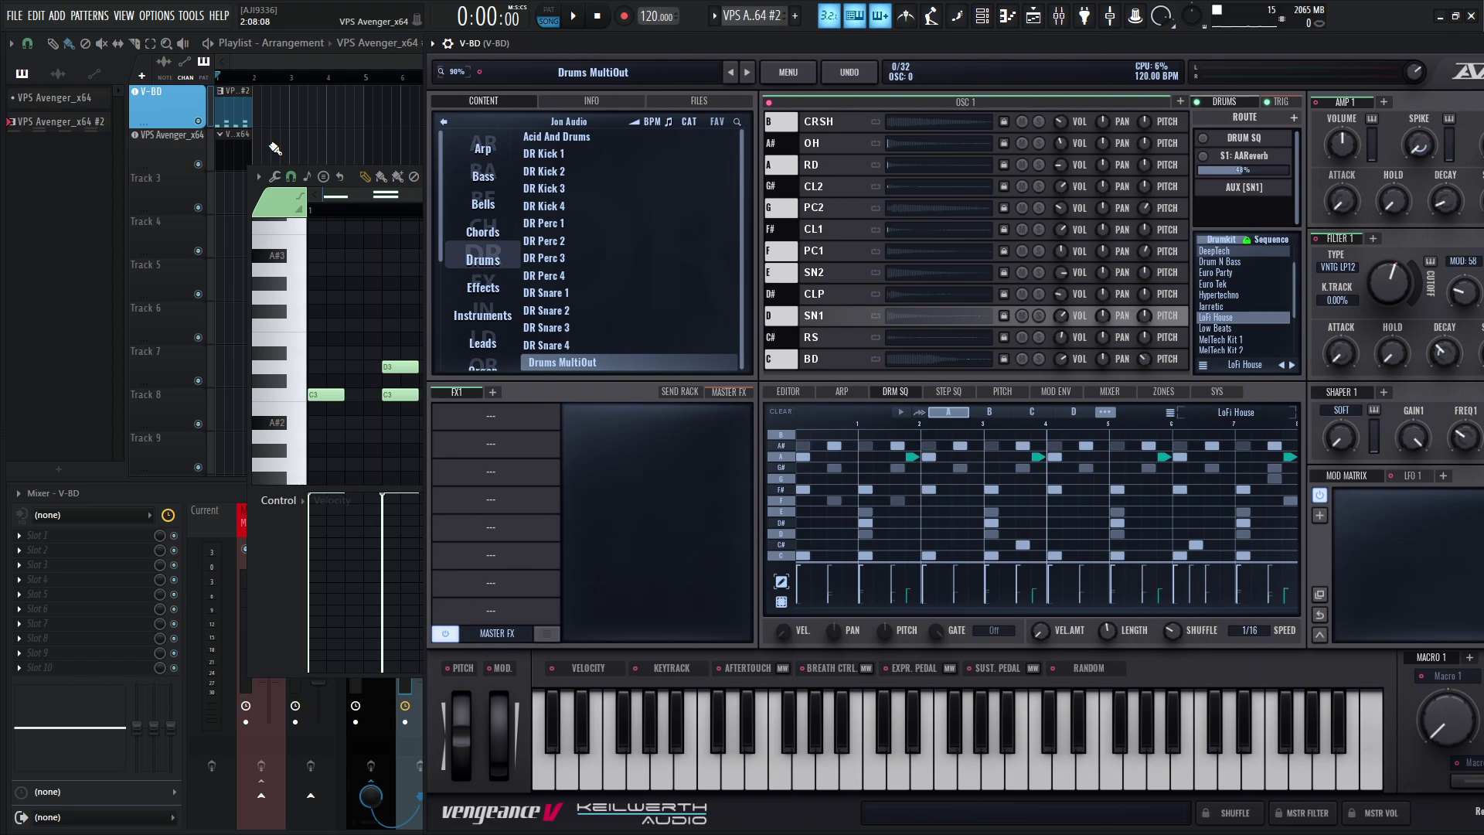
pyautogui.moveTo(1009, 41); pyautogui.dragTo(752, 35)
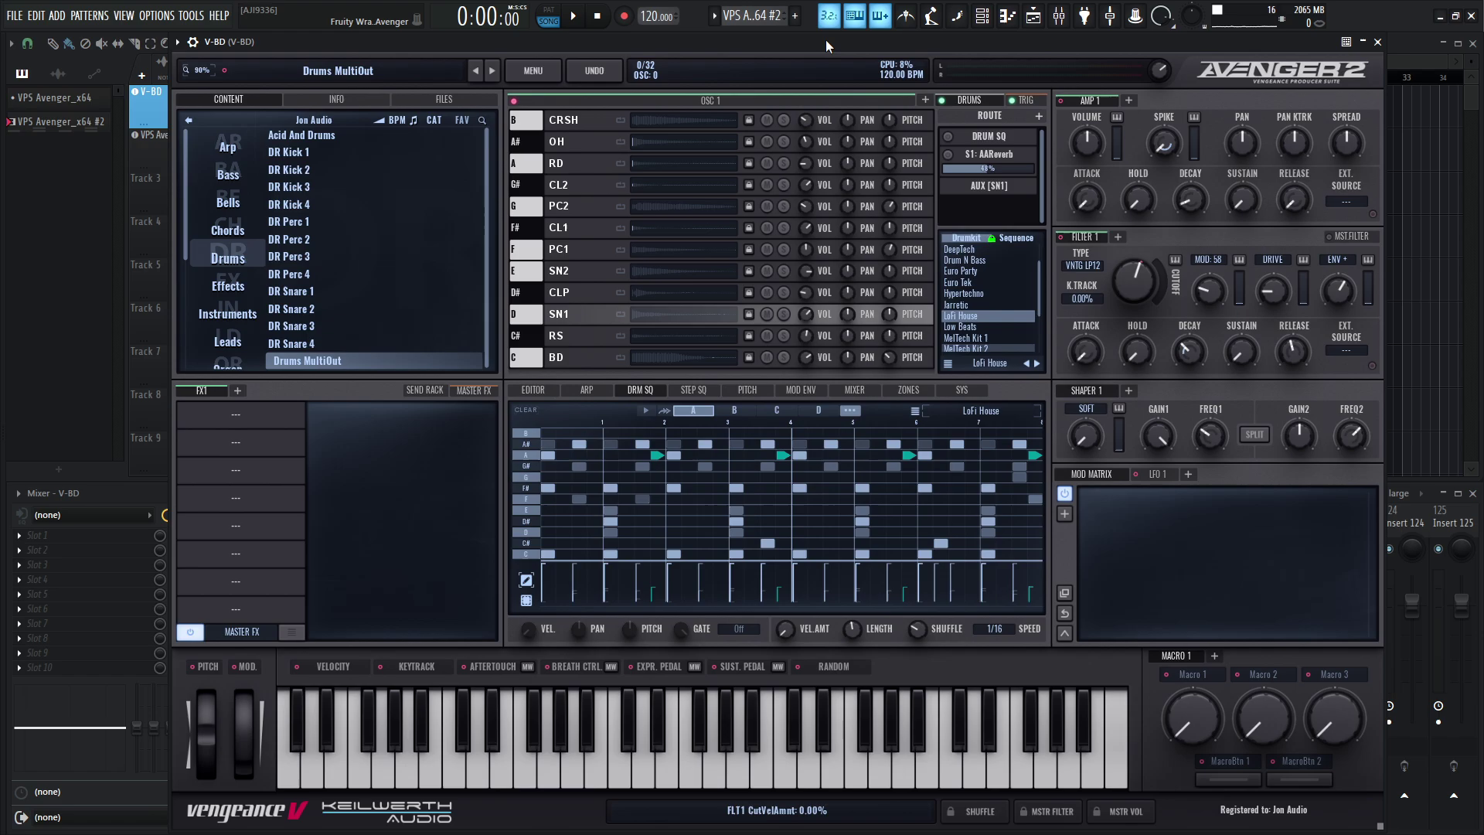
pyautogui.moveTo(825, 39); pyautogui.dragTo(907, 50)
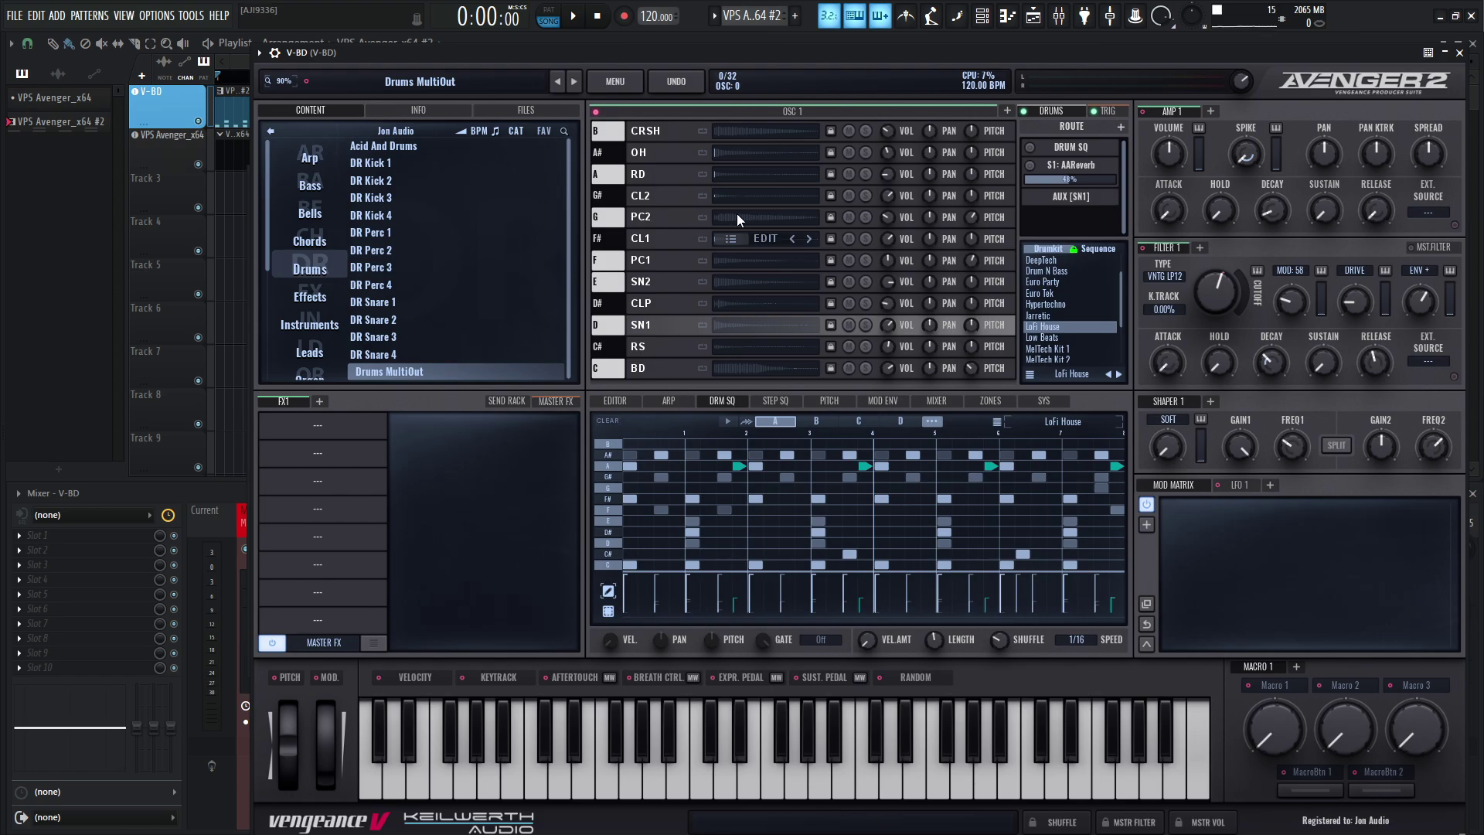
pyautogui.moveTo(927, 49); pyautogui.dragTo(884, 44)
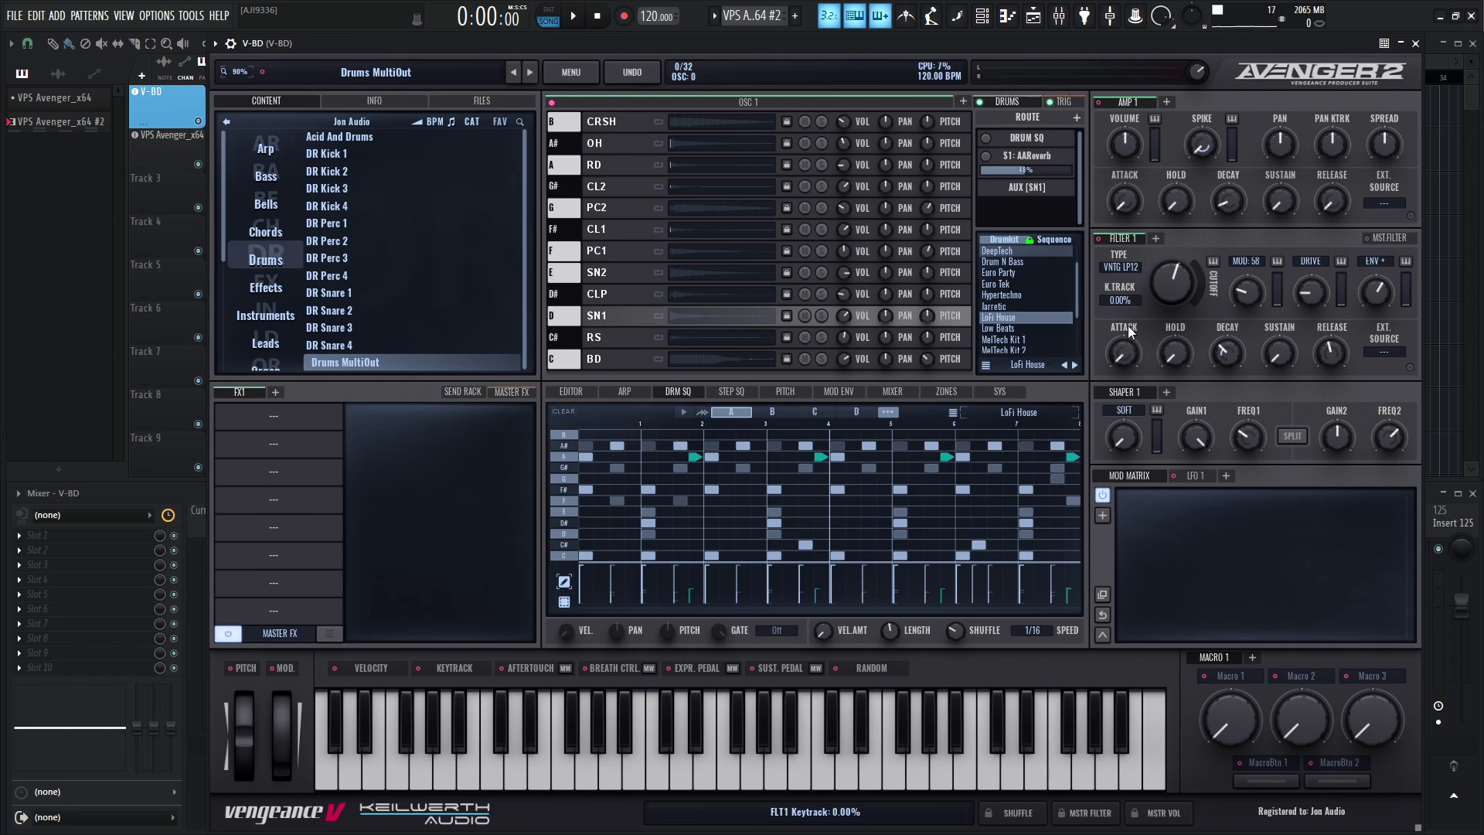